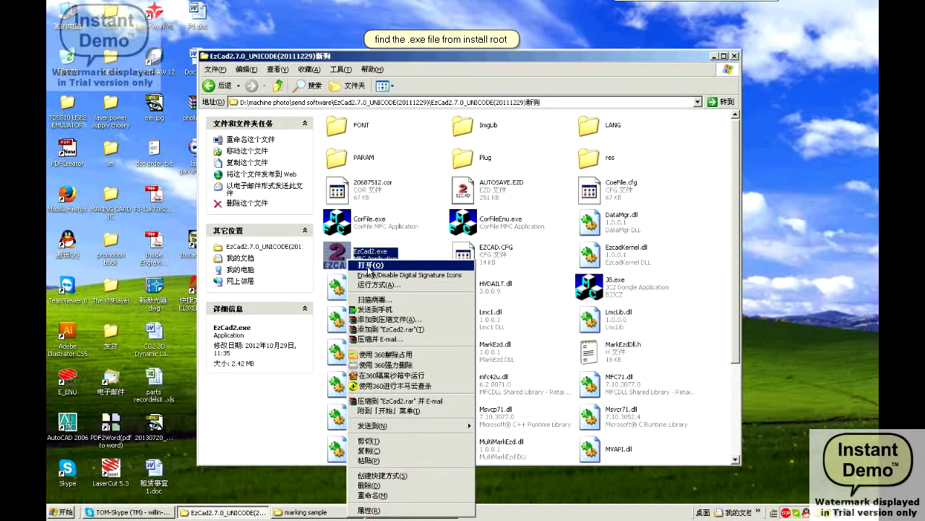
Launch EzCad2.exe from its install folder and dismiss the 'Can not find dog' demo warning
click(369, 265)
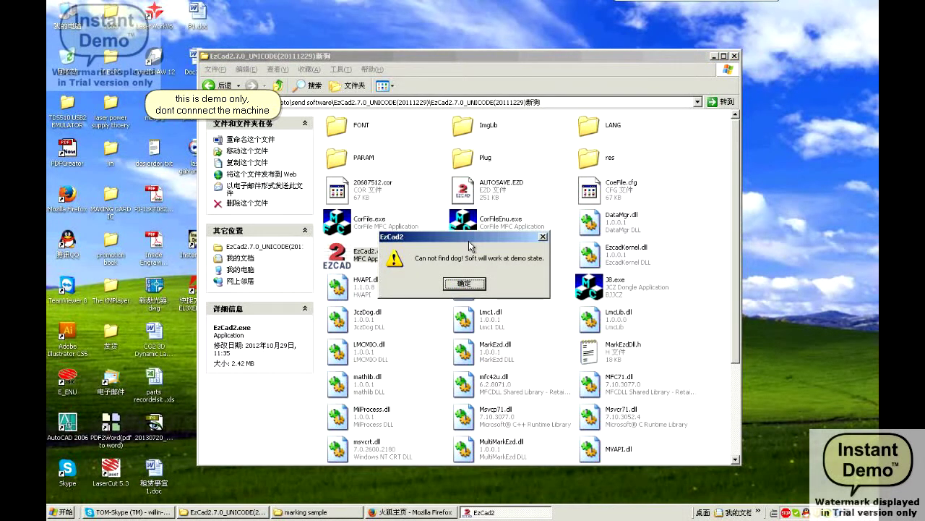
click(477, 283)
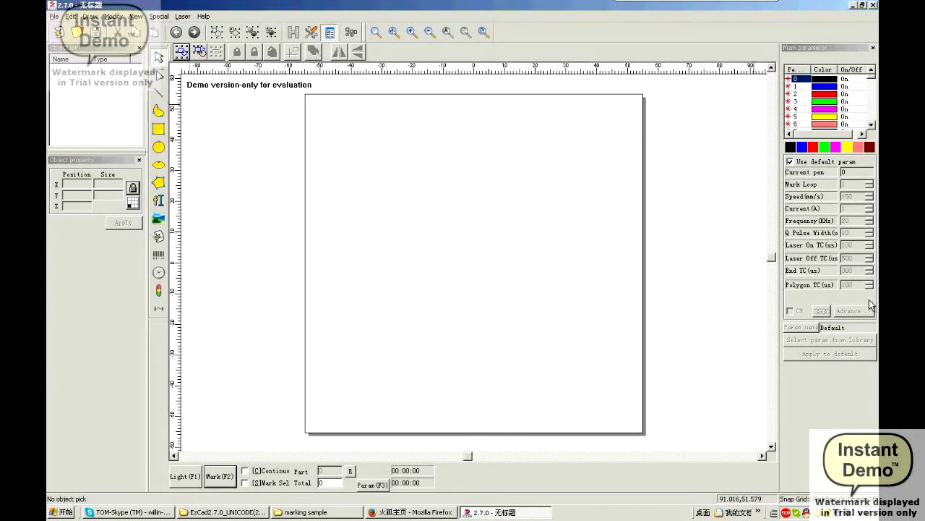
Enable Mark Sel and load correction file 20687512.cor with Galvo Center after marking
click(275, 483)
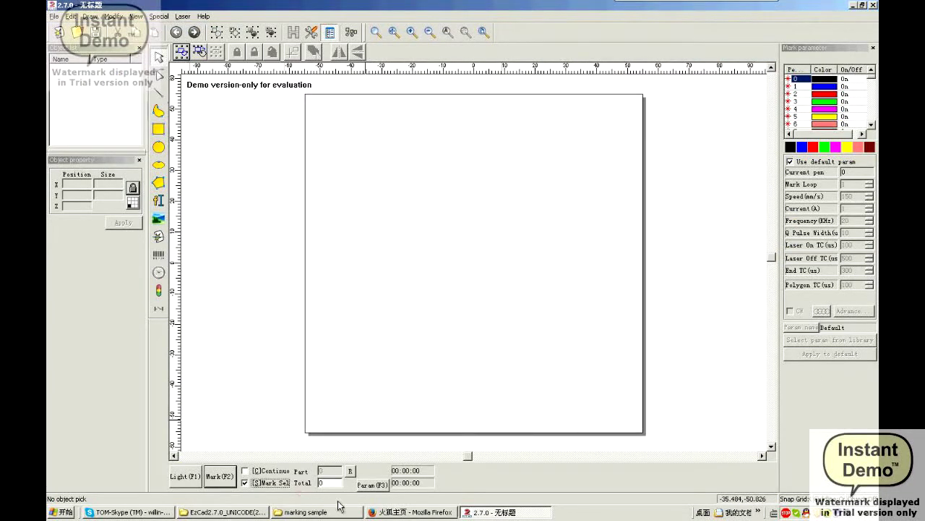
click(372, 488)
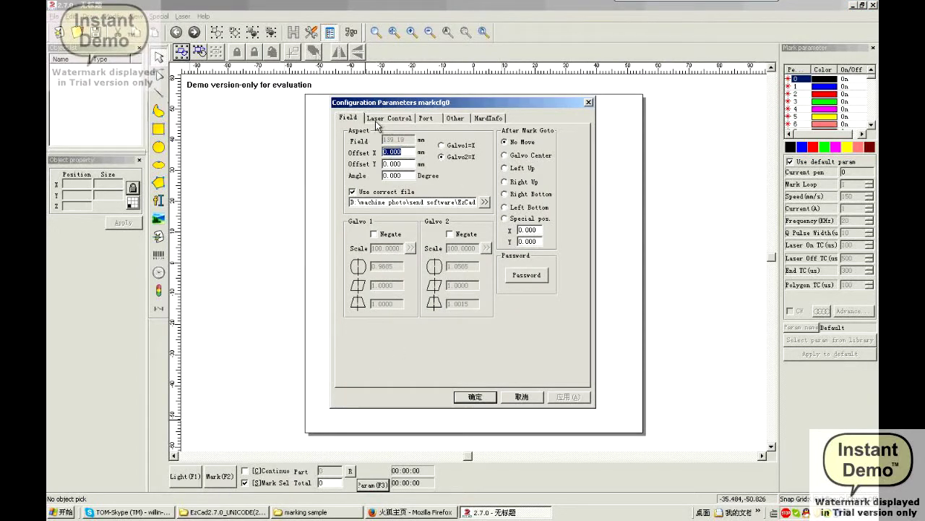
click(350, 118)
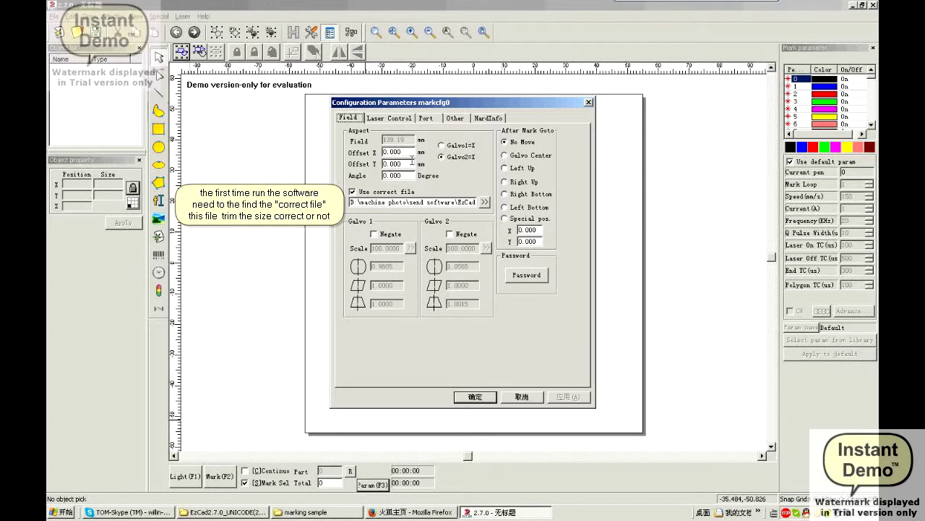
click(485, 202)
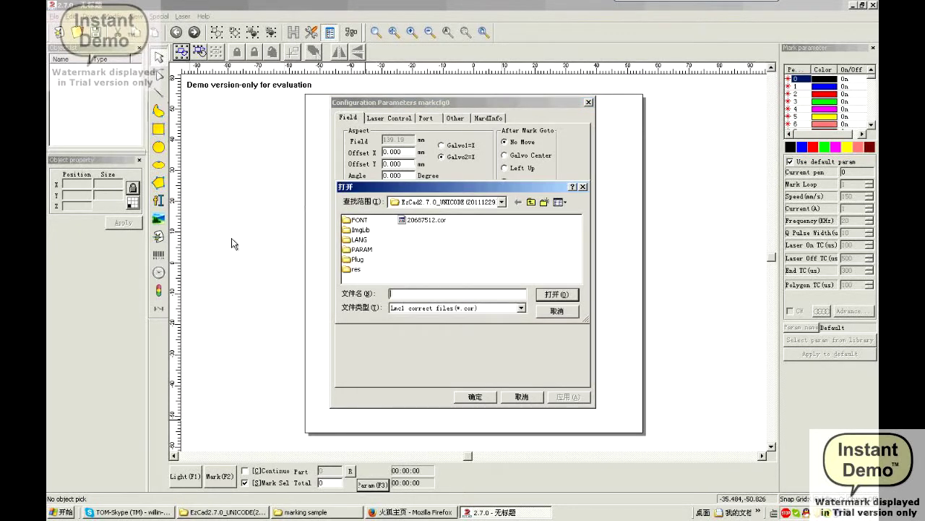
click(200, 285)
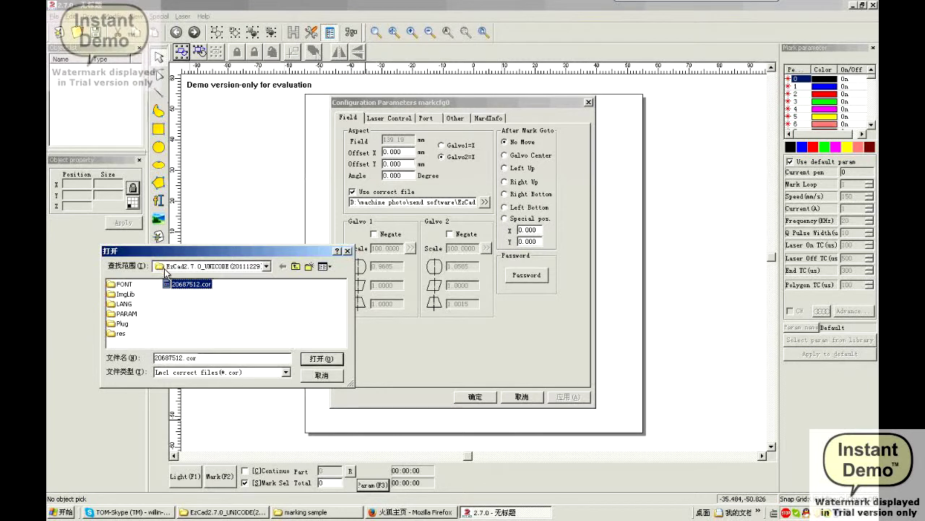
double_click(192, 288)
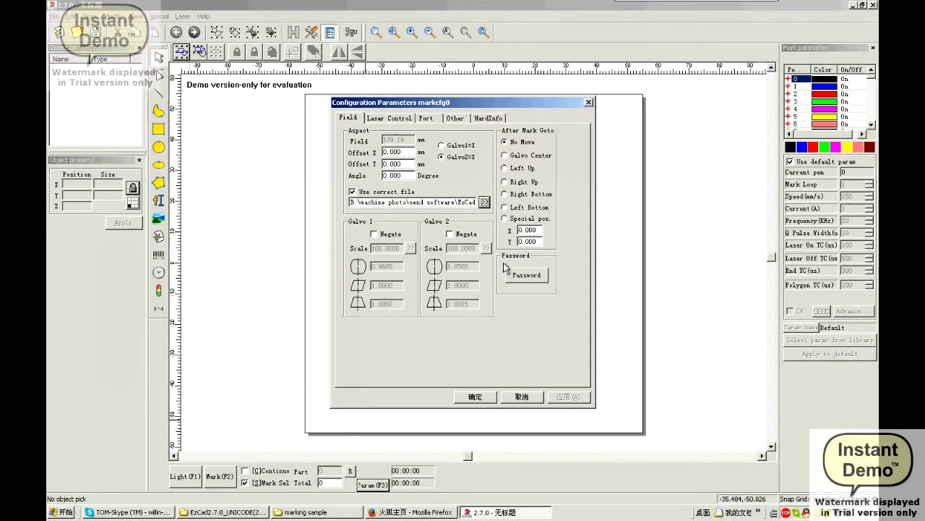
click(532, 157)
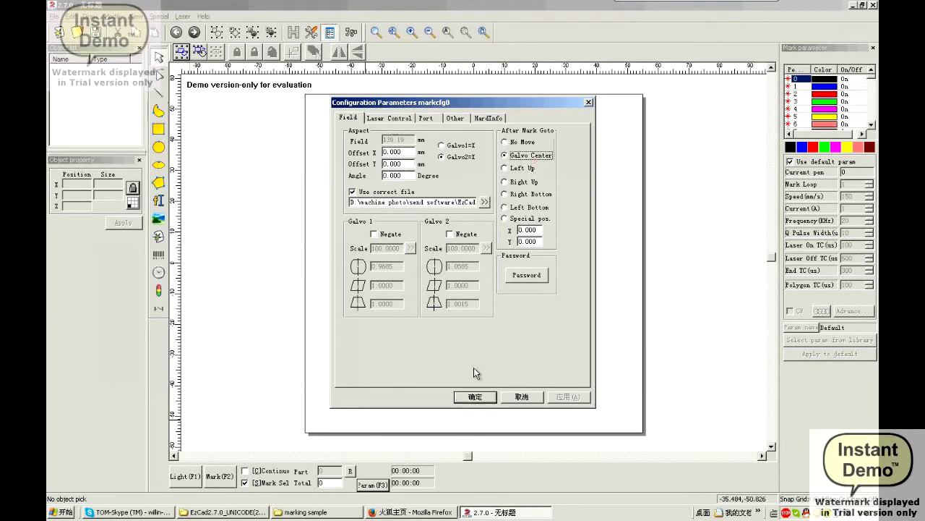
click(475, 397)
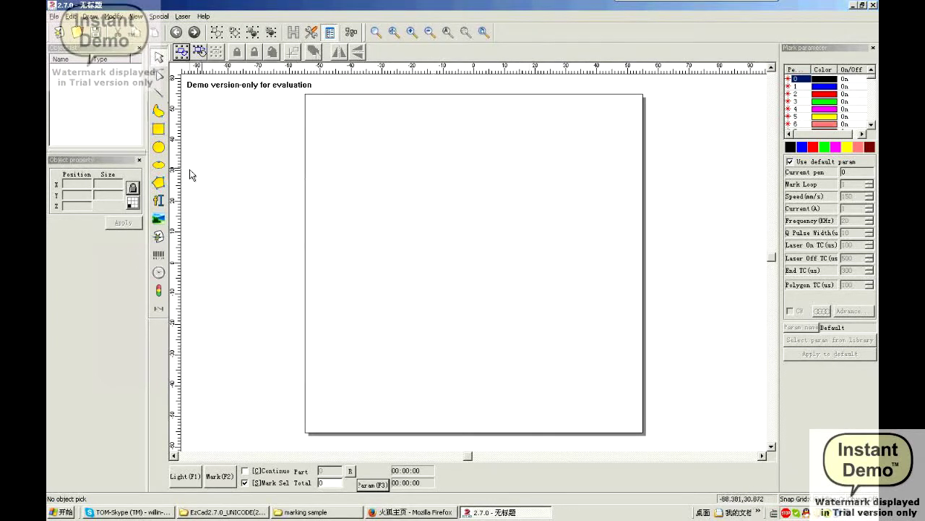
Draw a rectangle and resize it to 40 × 40
click(158, 129)
drag(437, 226, 491, 280)
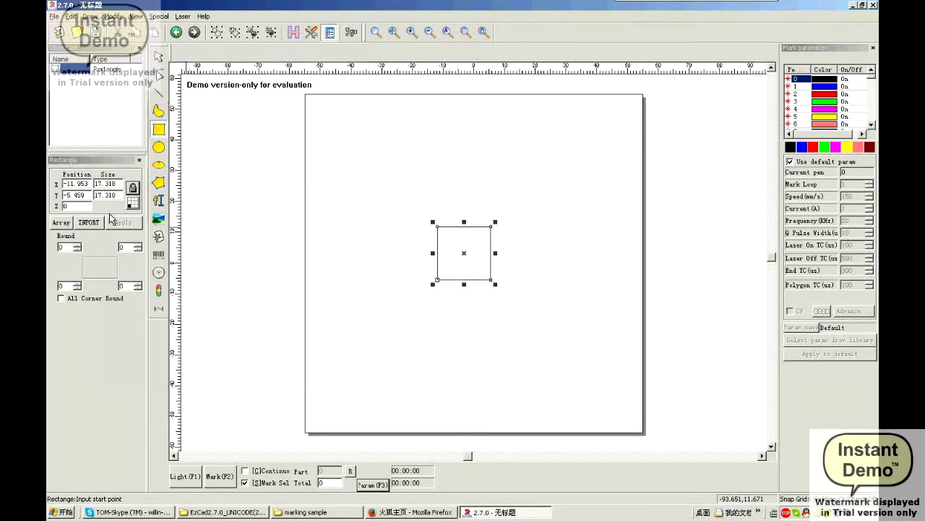
double_click(108, 183)
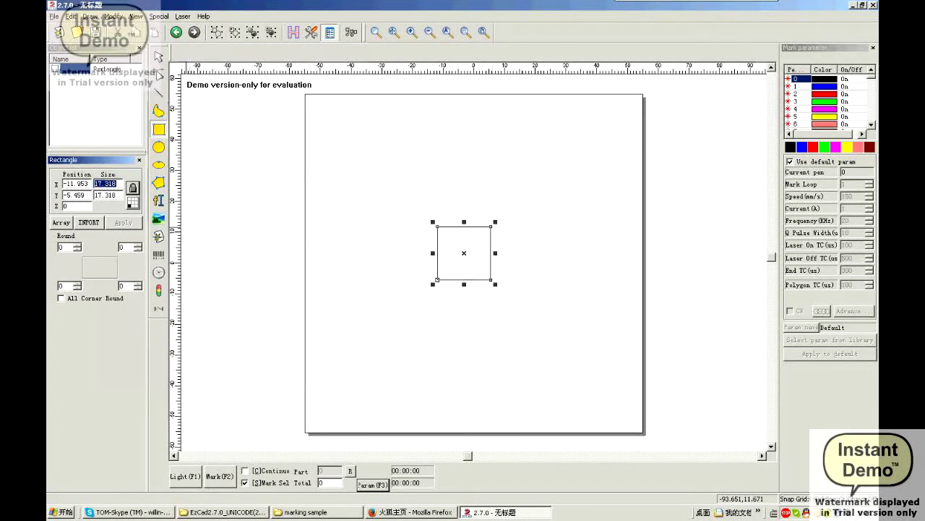
text(40)
key(Tab)
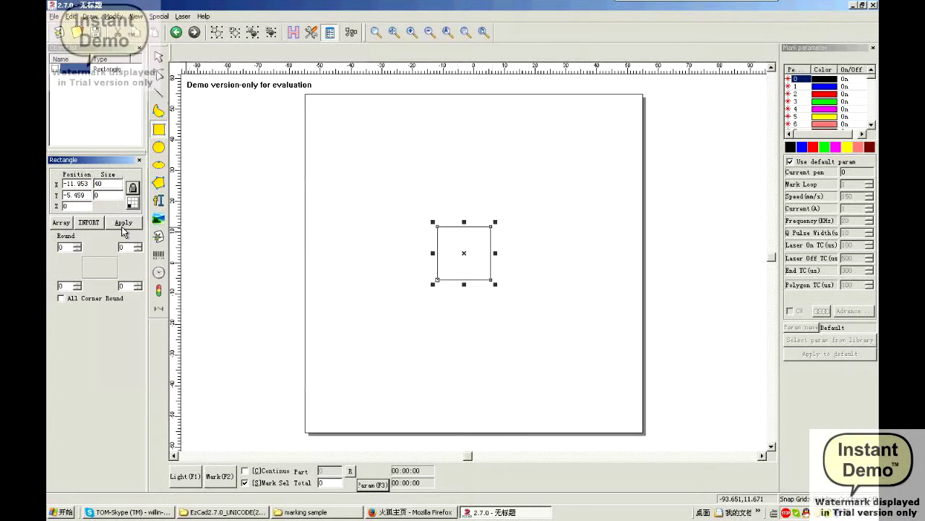
text(40)
click(123, 222)
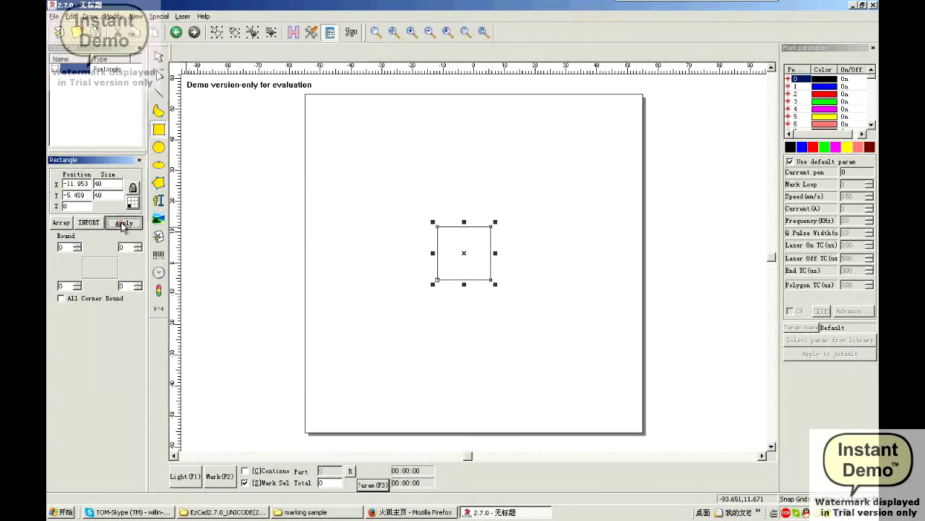
Centre the square on the origin and turn off Use default param
click(159, 56)
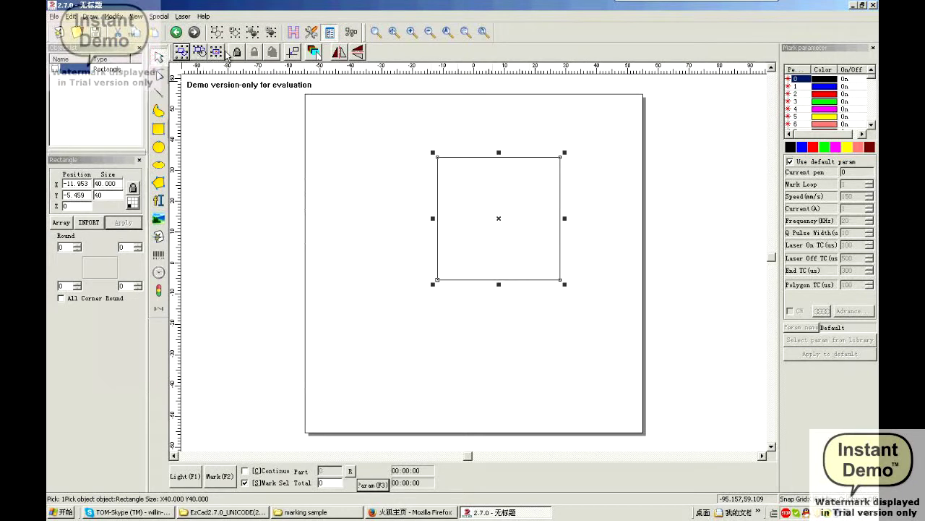
click(298, 54)
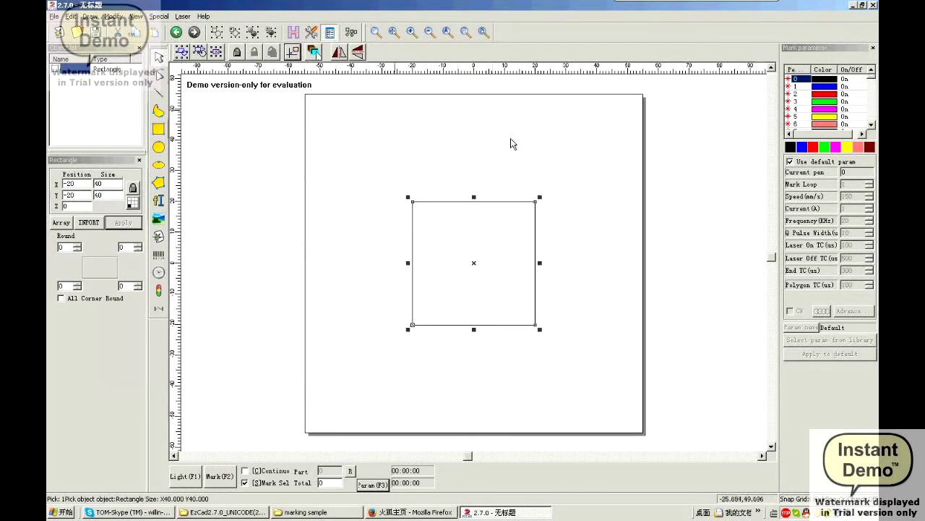
click(815, 162)
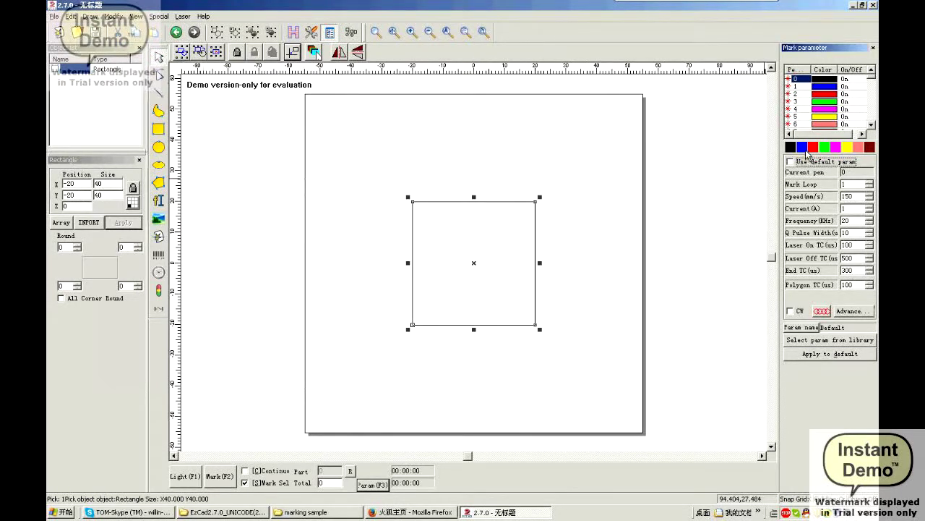
Give the square's pen custom parameters with a 1000 mm/s marking speed
click(802, 147)
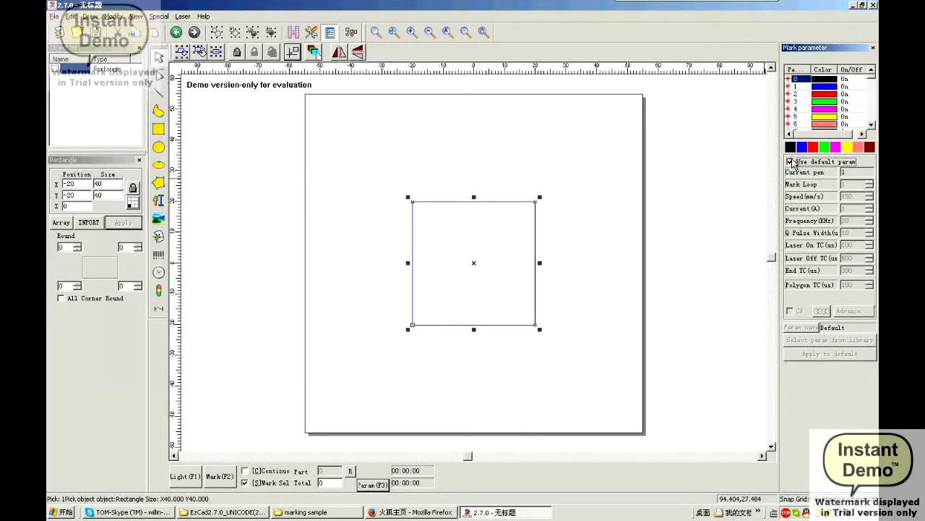
click(816, 163)
click(851, 196)
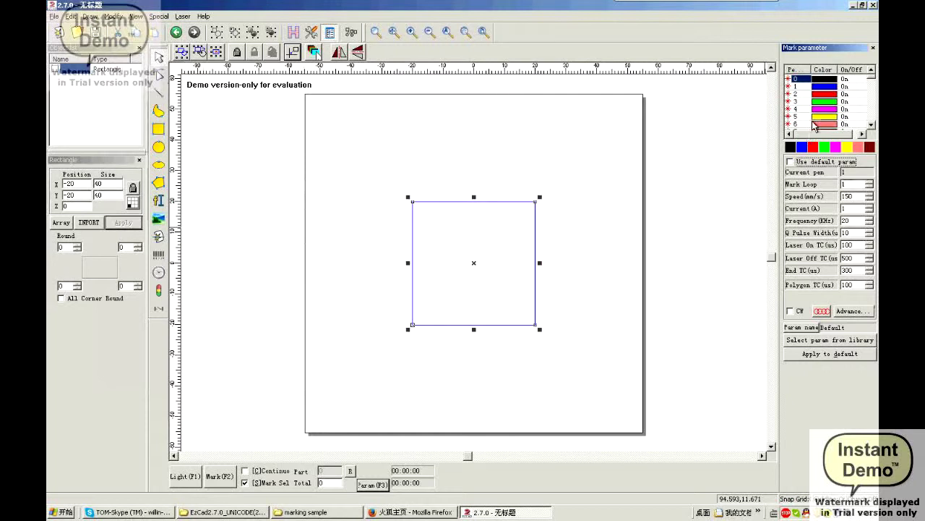
click(816, 88)
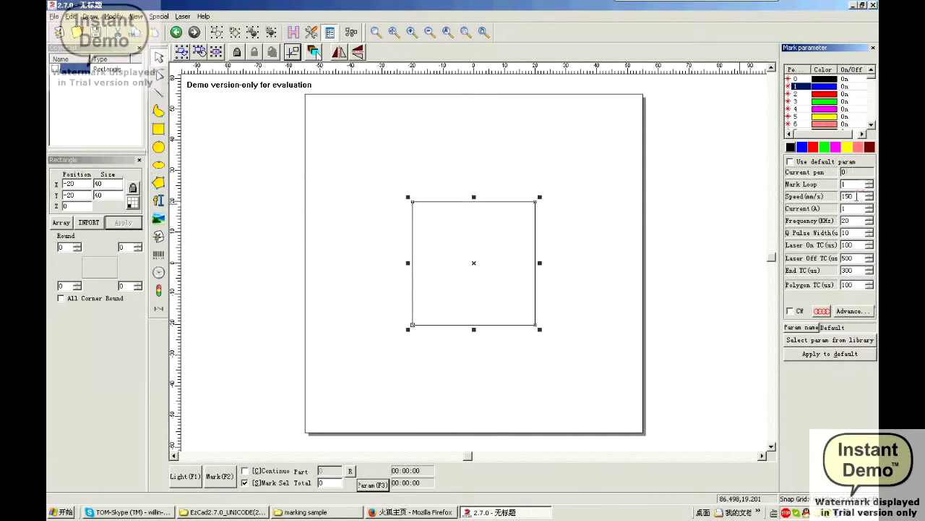
double_click(848, 196)
text(1000)
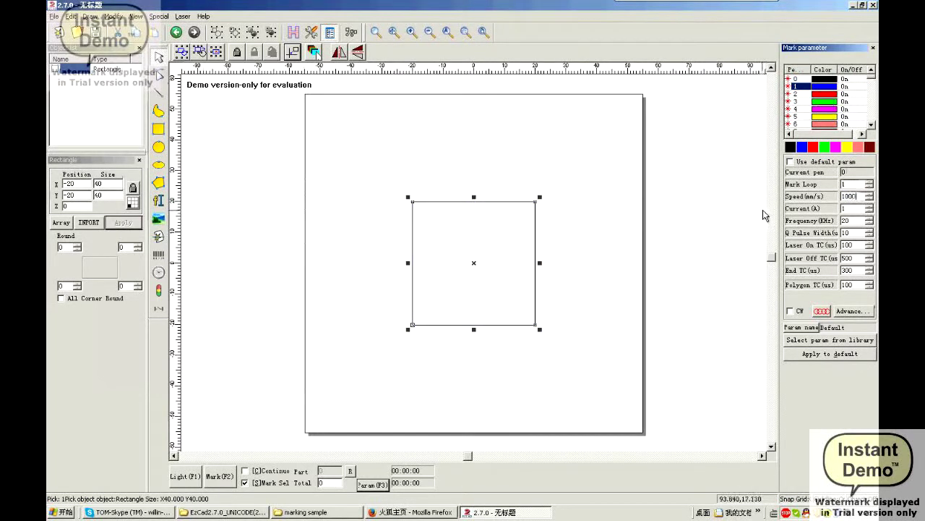
click(662, 274)
Preview the square's outline with the red light, then stop it
key(ctrl+a)
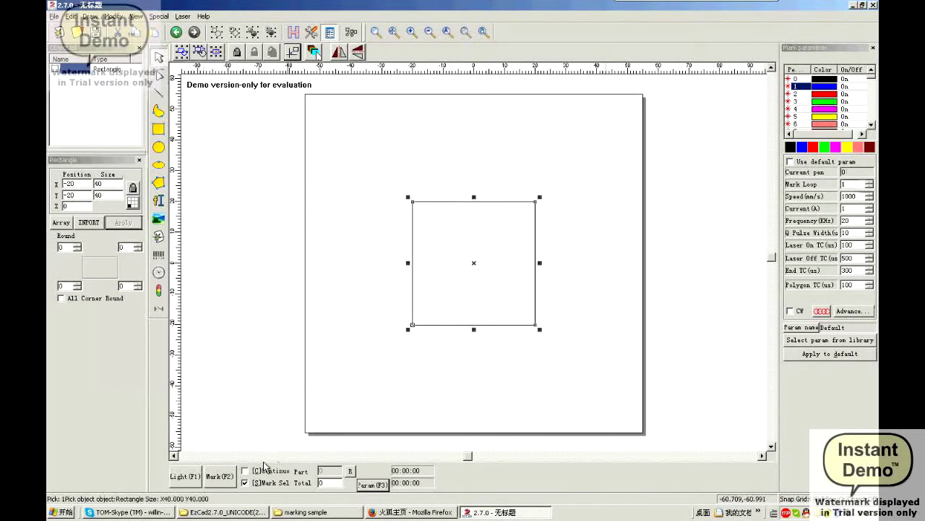
click(189, 477)
click(443, 254)
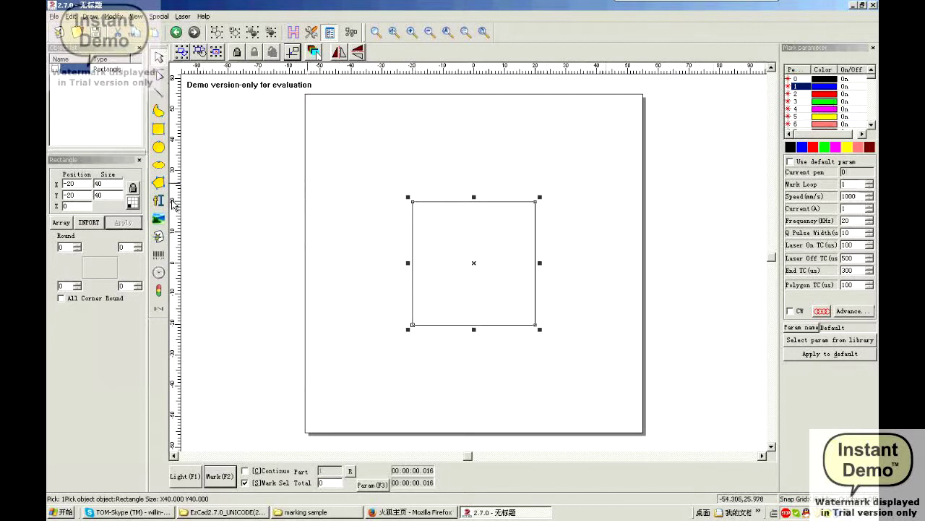
Enable Hatch1 on the square at 45° with 0.2 mm line distance
click(293, 33)
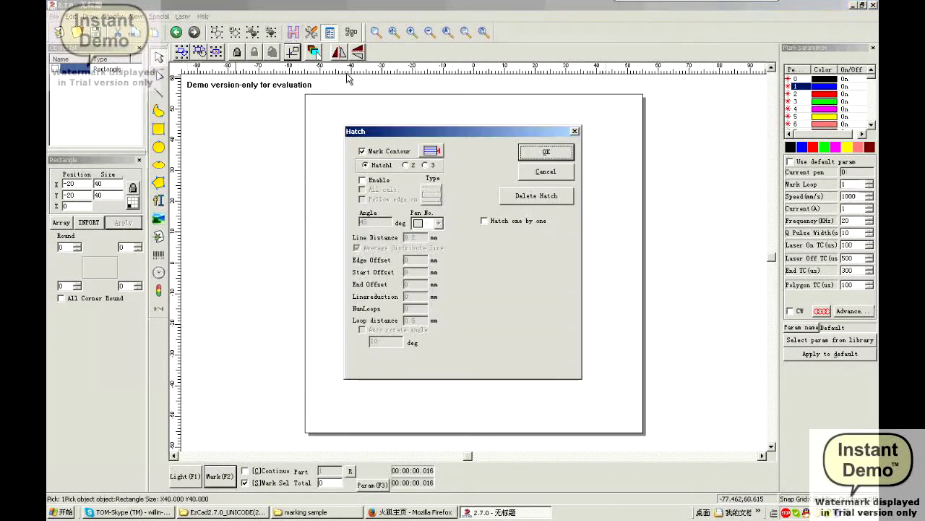
drag(434, 131, 220, 124)
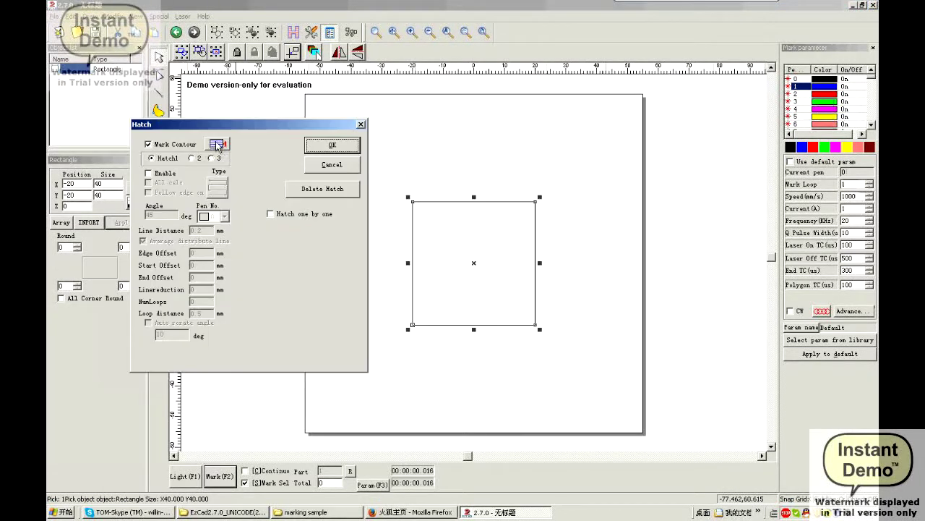
click(211, 157)
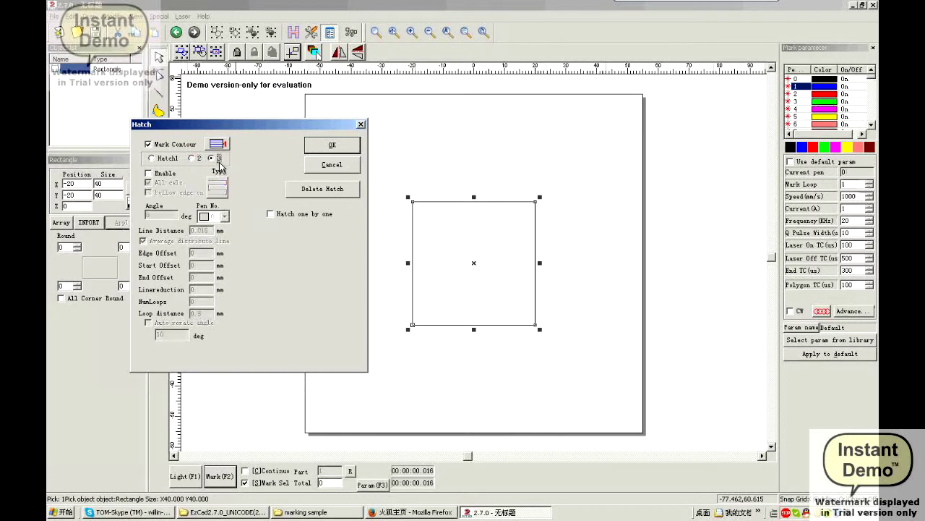
click(151, 158)
click(155, 174)
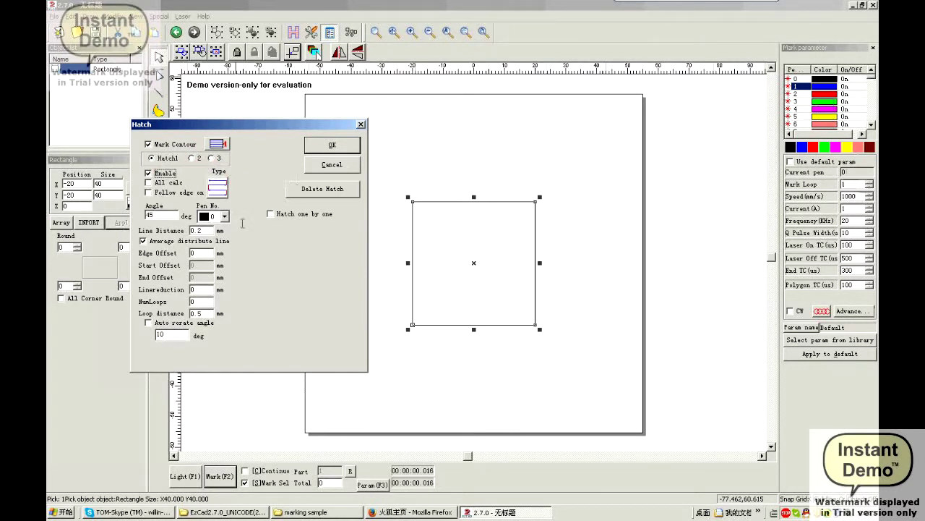
click(334, 145)
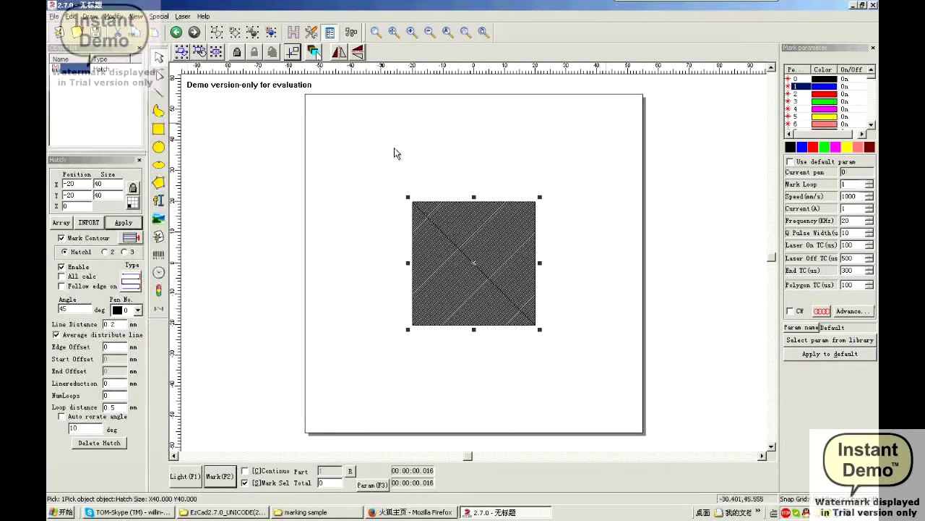
Change the hatch line distance to 0.5 mm and apply it
scroll(496, 278, up, 2)
scroll(488, 250, up, 3)
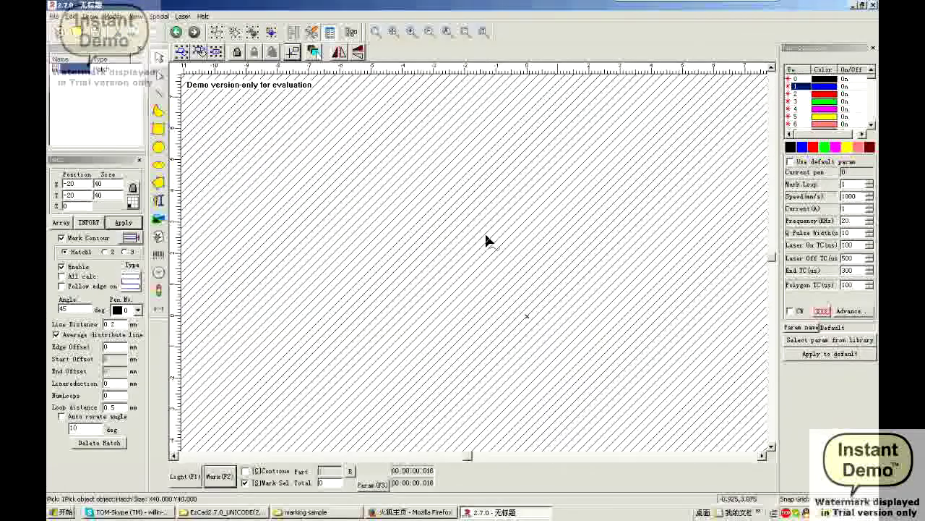
scroll(485, 247, down, 3)
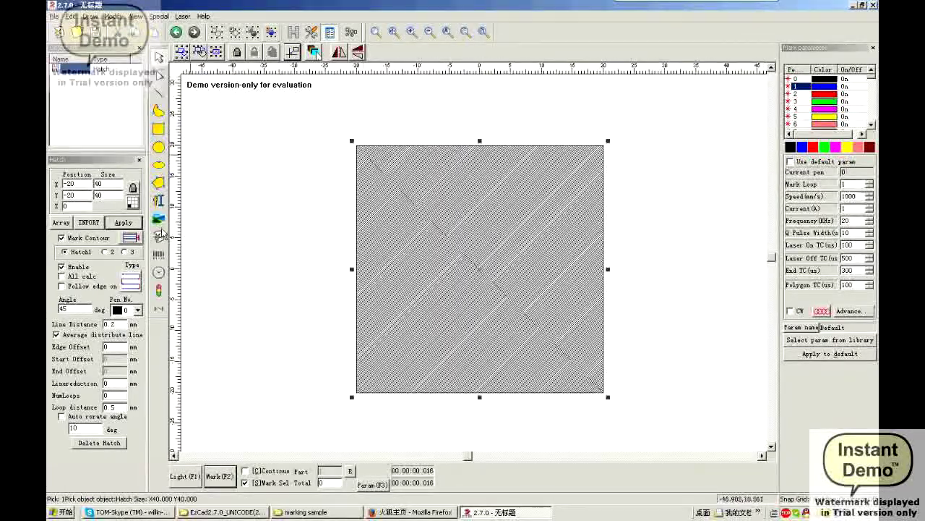
double_click(110, 325)
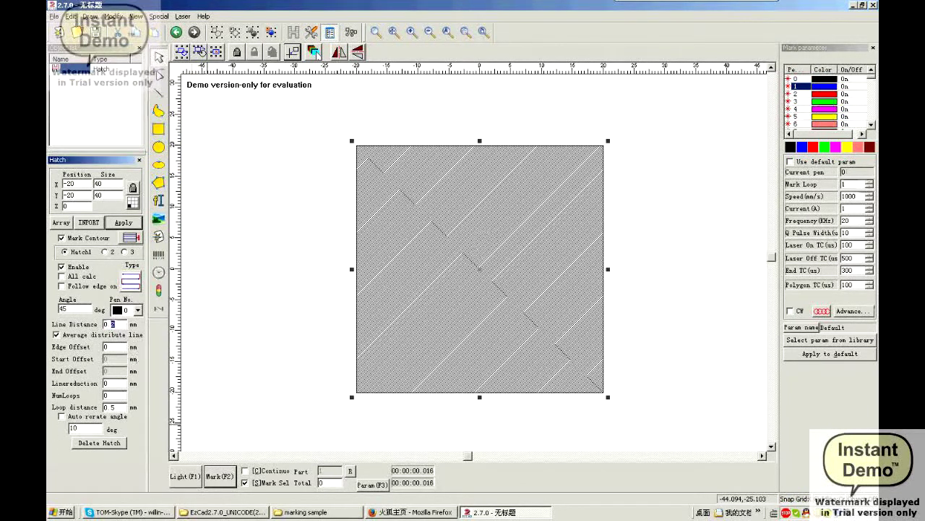
text(5)
click(120, 223)
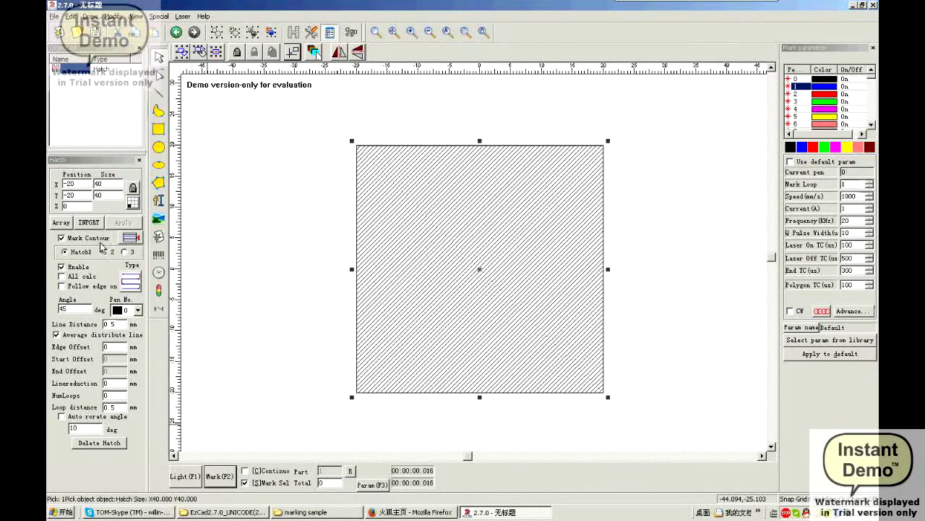
Tighten the hatch line distance to 0.1 mm and select the angle value
double_click(114, 324)
text(1)
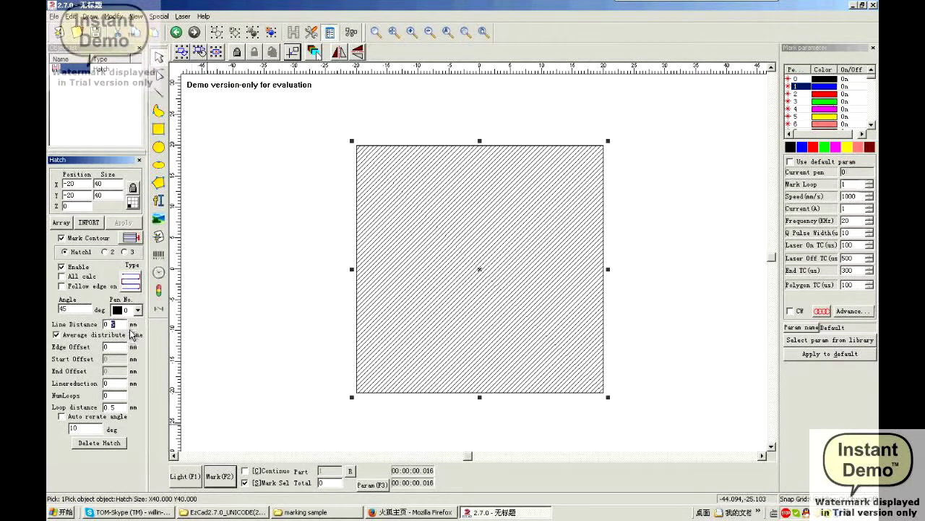
click(129, 222)
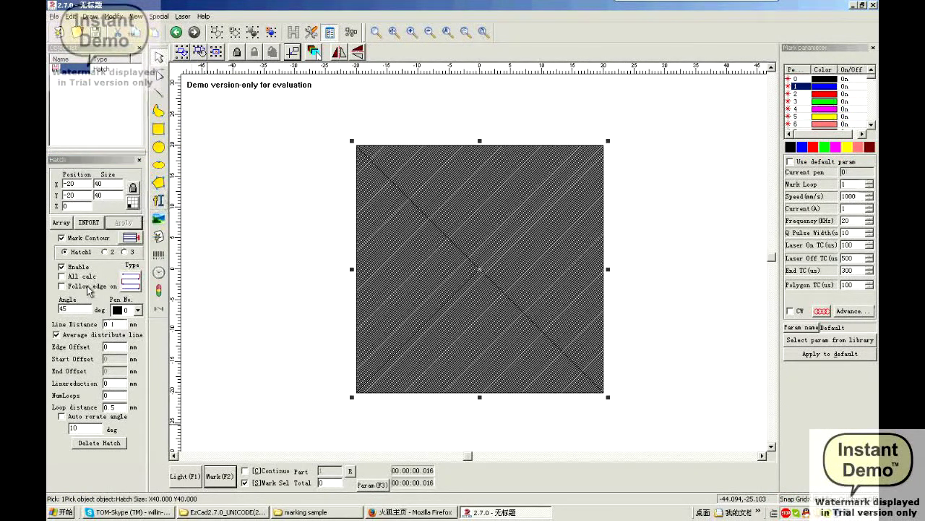
double_click(68, 309)
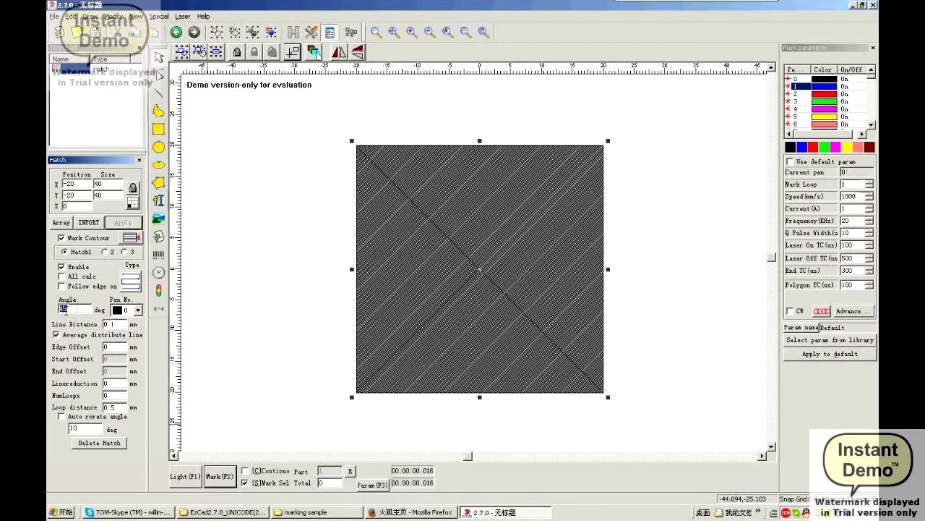
Apply the 90° hatch angle and regenerate it at 0.5 mm line distance
click(123, 222)
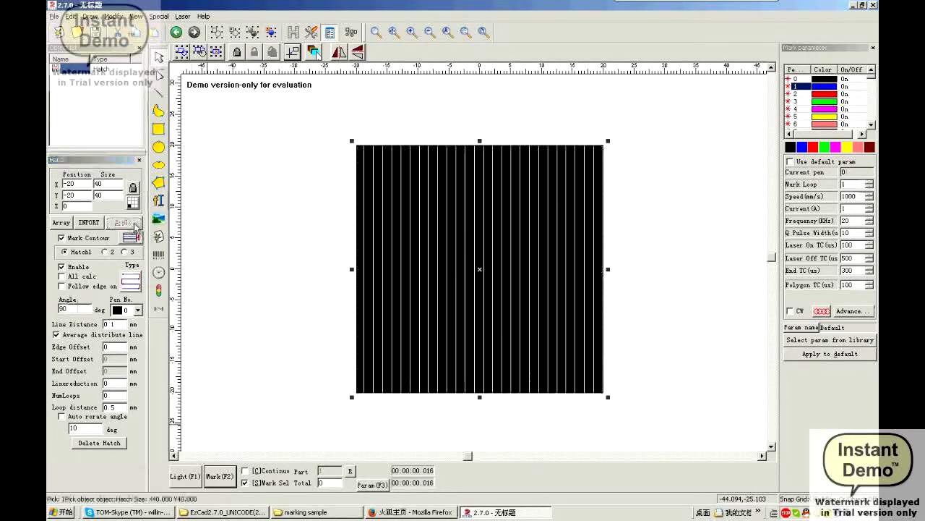
scroll(397, 325, up, 3)
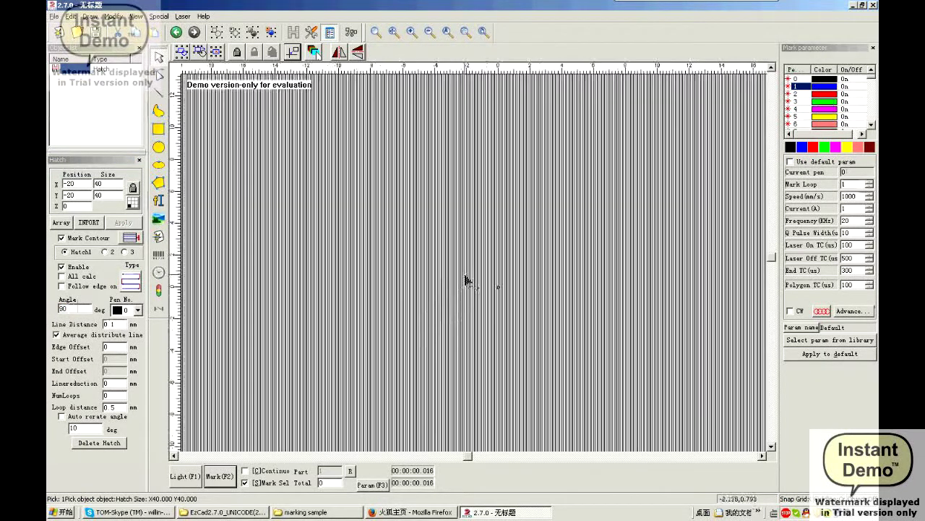
scroll(467, 279, down, 1)
scroll(292, 331, down, 1)
double_click(114, 324)
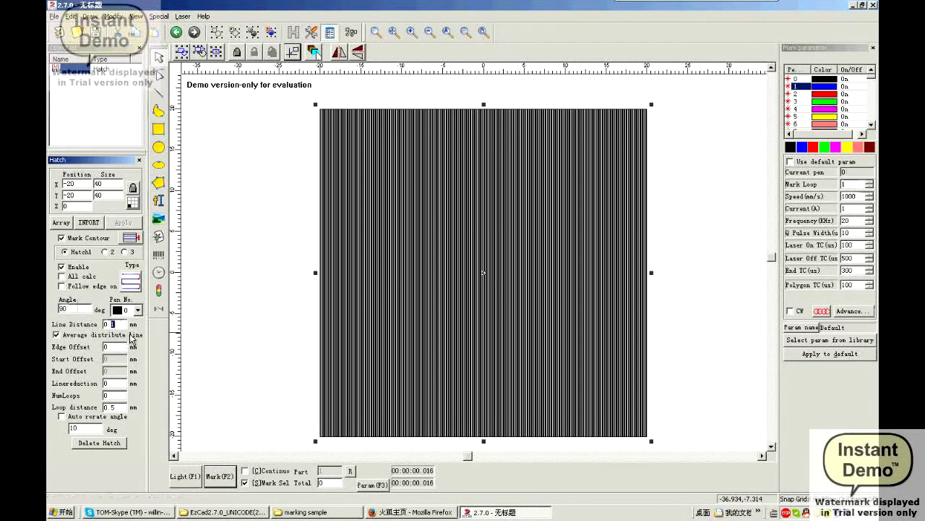
text(0.5)
click(123, 222)
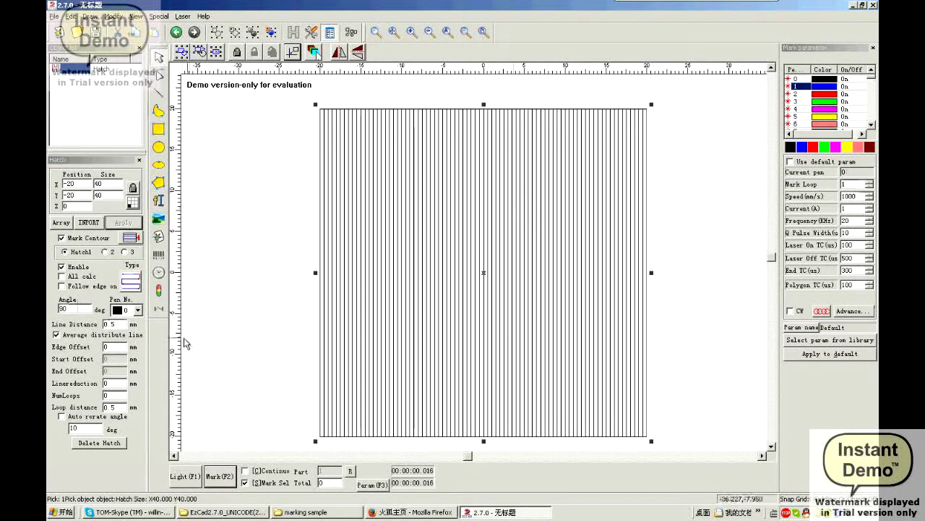
Add a second hatch at -45°, then delete all hatching from the rectangle
click(105, 252)
click(70, 269)
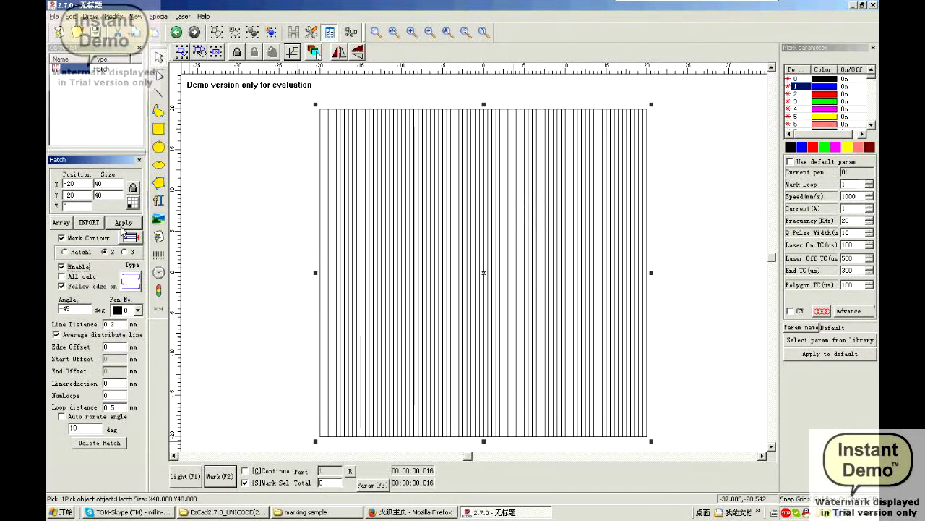
click(125, 224)
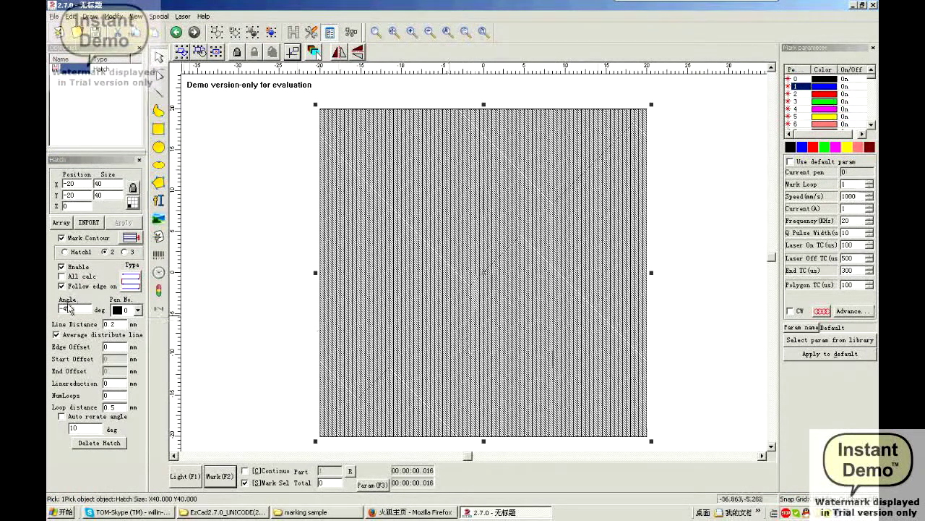
click(99, 442)
Select the rectangle by its edge and delete it
click(669, 262)
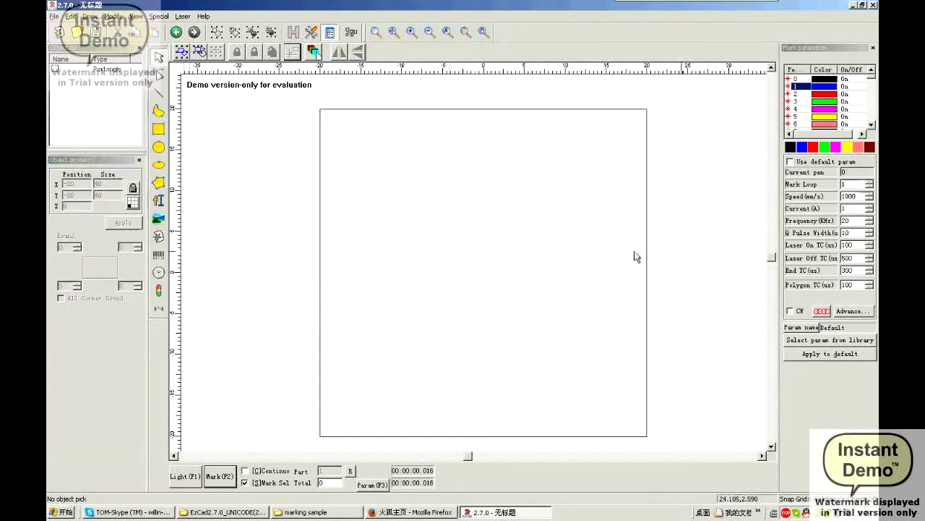
click(539, 110)
key(Delete)
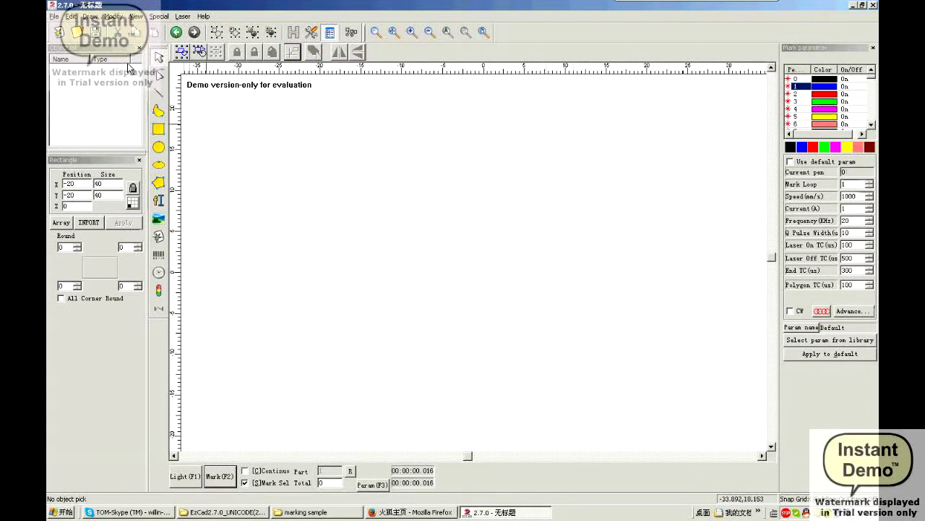
Import the vector file kqbird.plt from D:\cooperate\marking sample
click(54, 17)
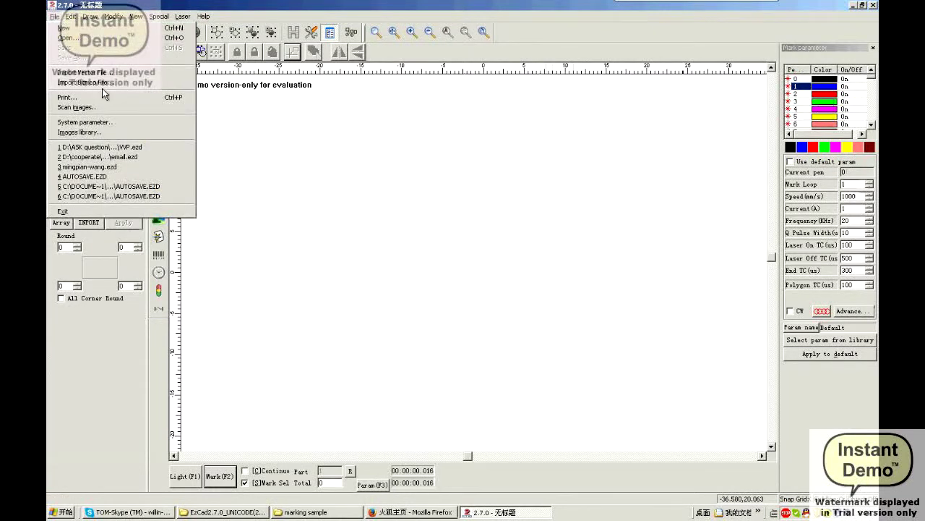
click(102, 77)
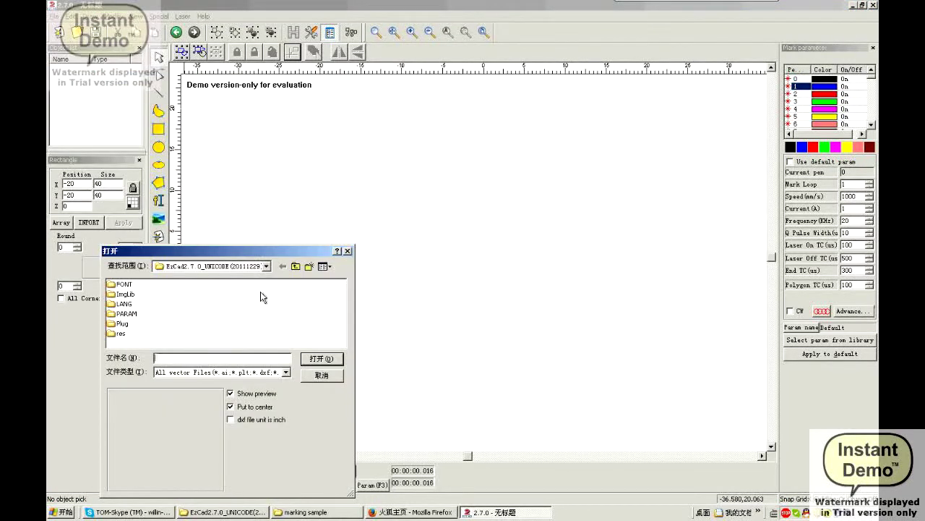
click(264, 268)
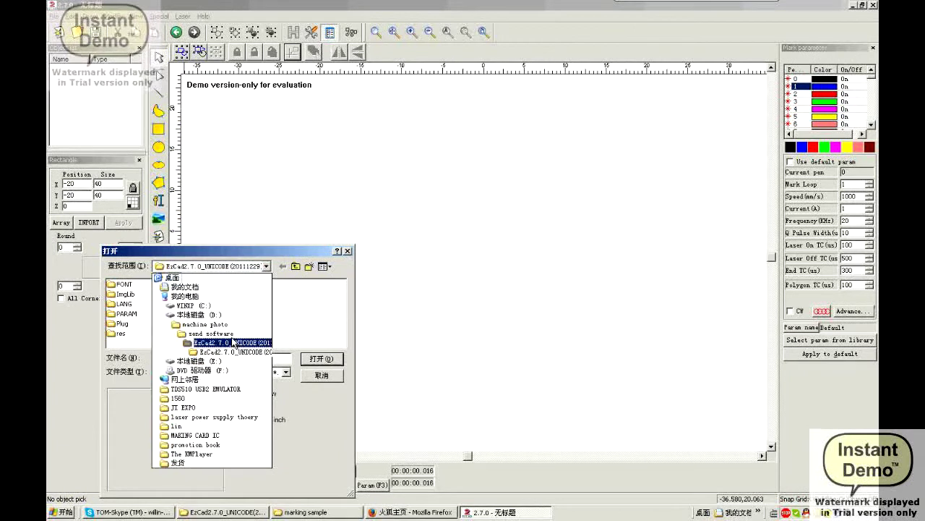
click(216, 315)
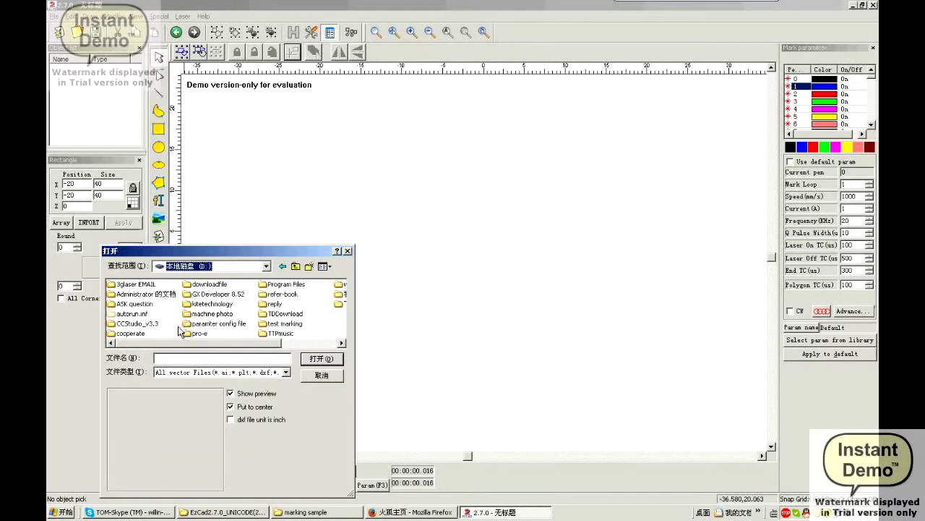
mouse_move(143, 344)
mouse_down()
mouse_move(179, 346)
mouse_move(152, 354)
mouse_move(145, 343)
mouse_up()
double_click(130, 334)
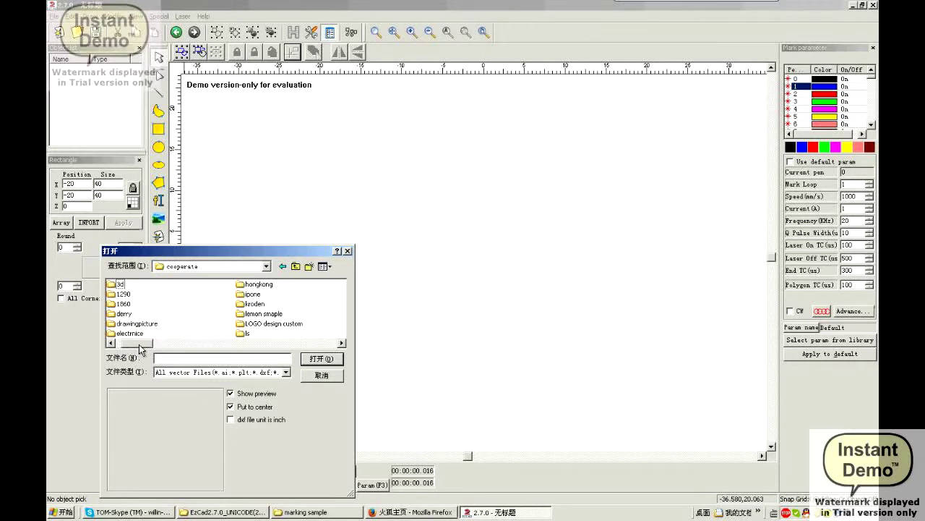
drag(144, 346, 170, 346)
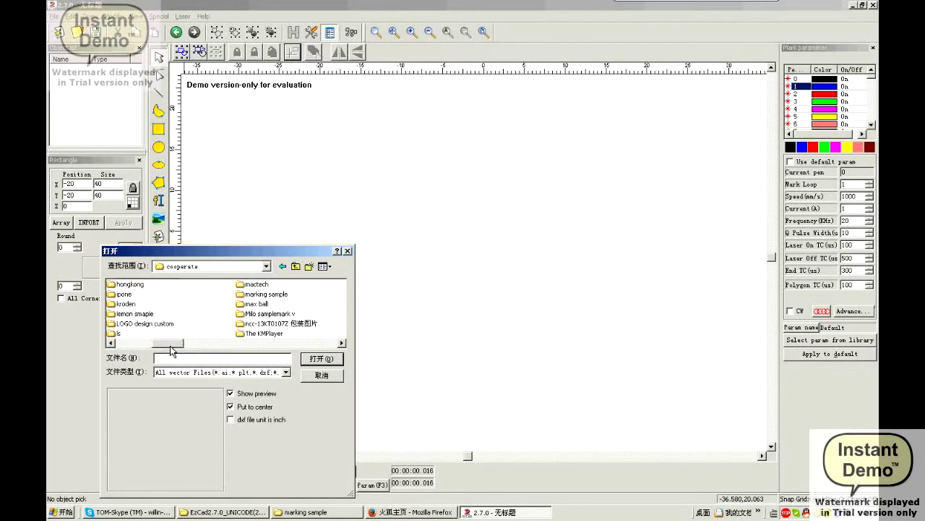
double_click(286, 295)
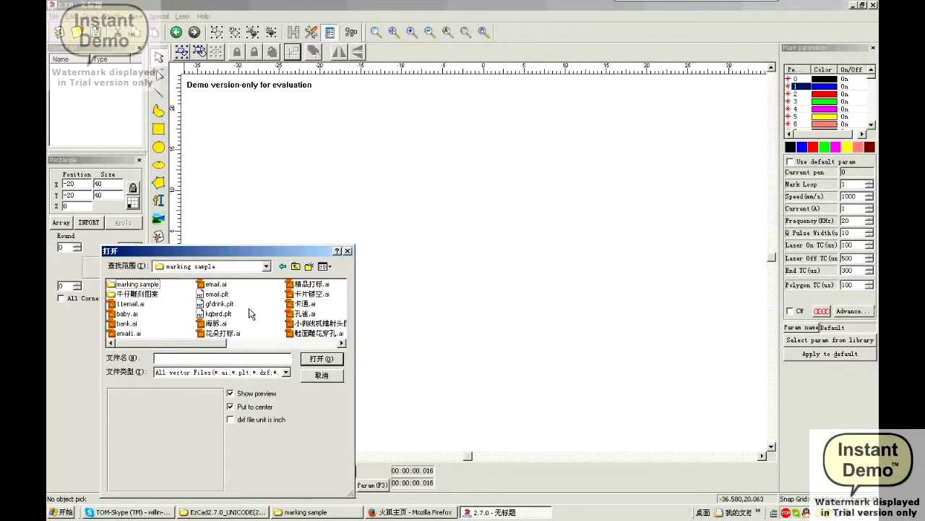
drag(212, 347, 282, 337)
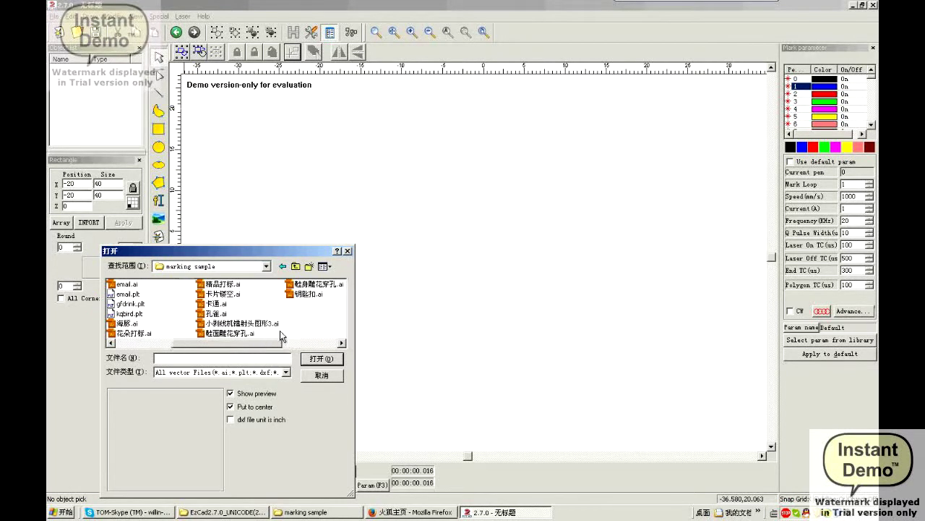
click(132, 305)
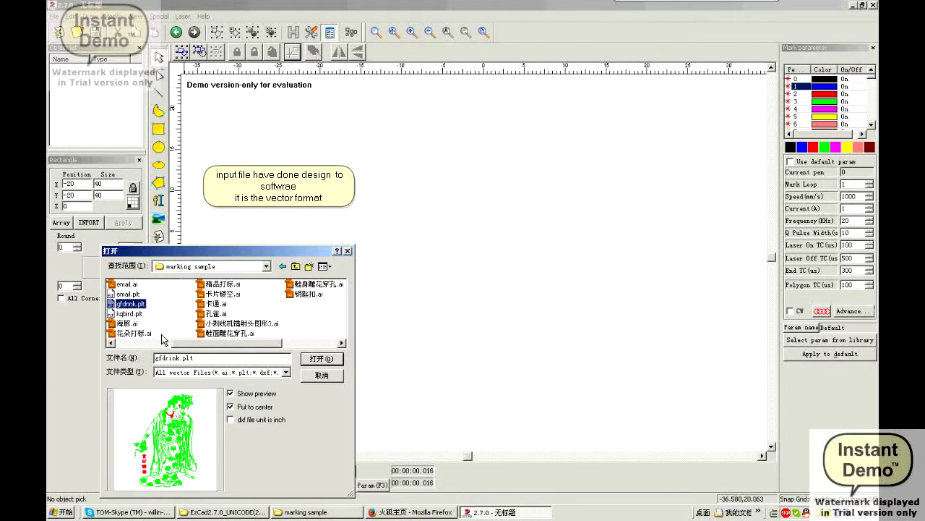
click(130, 314)
click(307, 357)
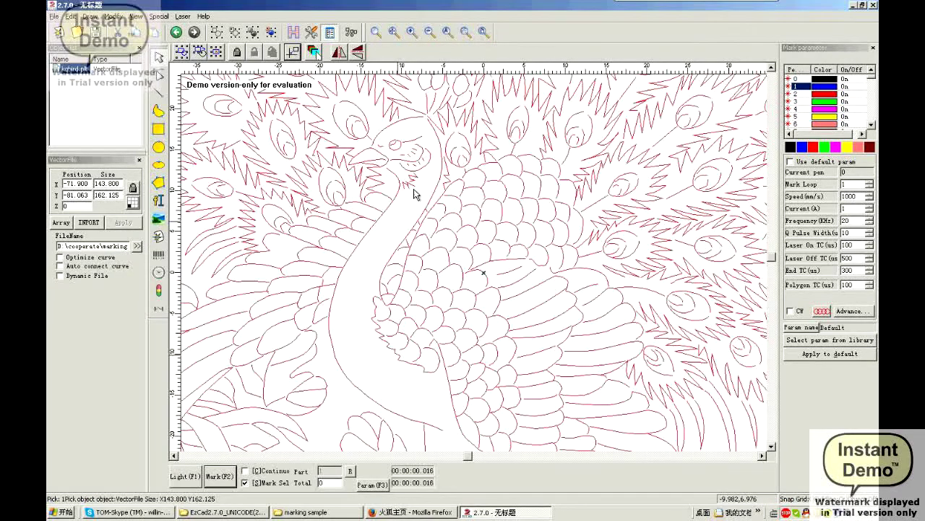
Scale the peacock to 80 mm wide (80 × 90.195) and centre it on the page
double_click(118, 186)
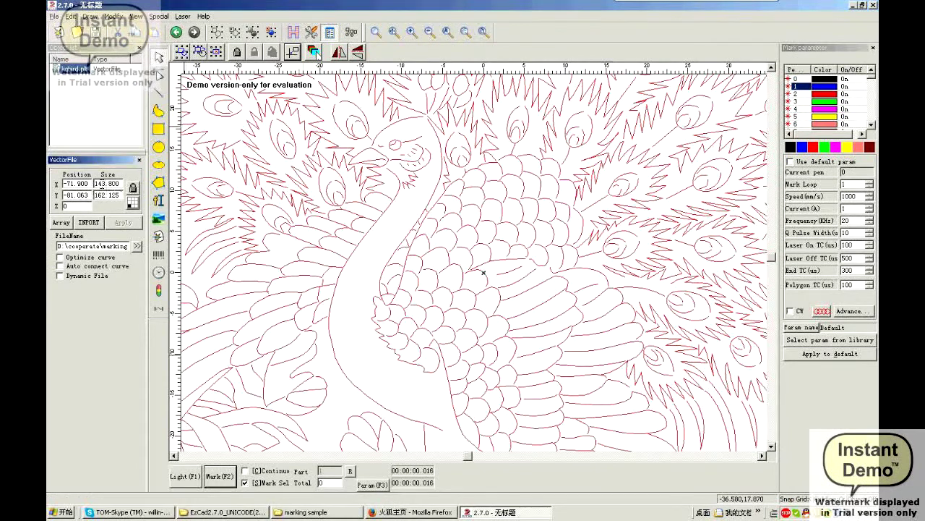
text(100)
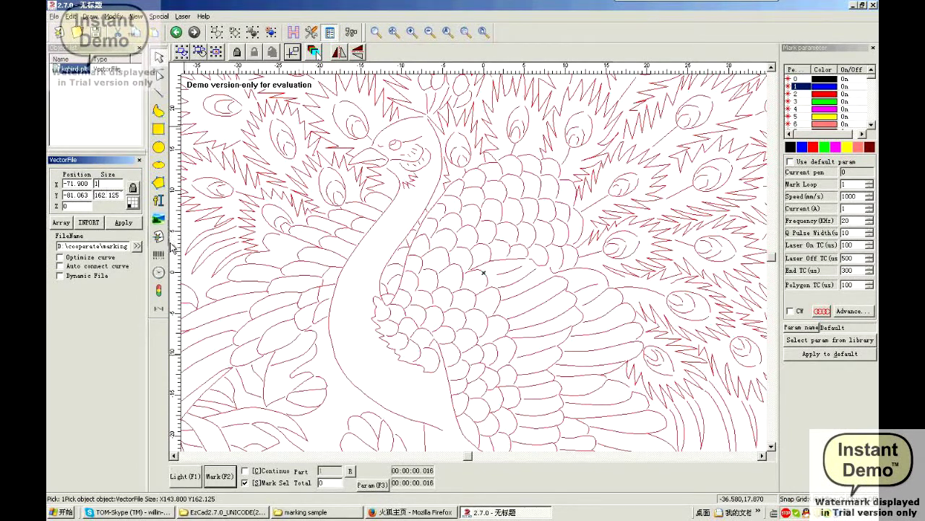
click(376, 246)
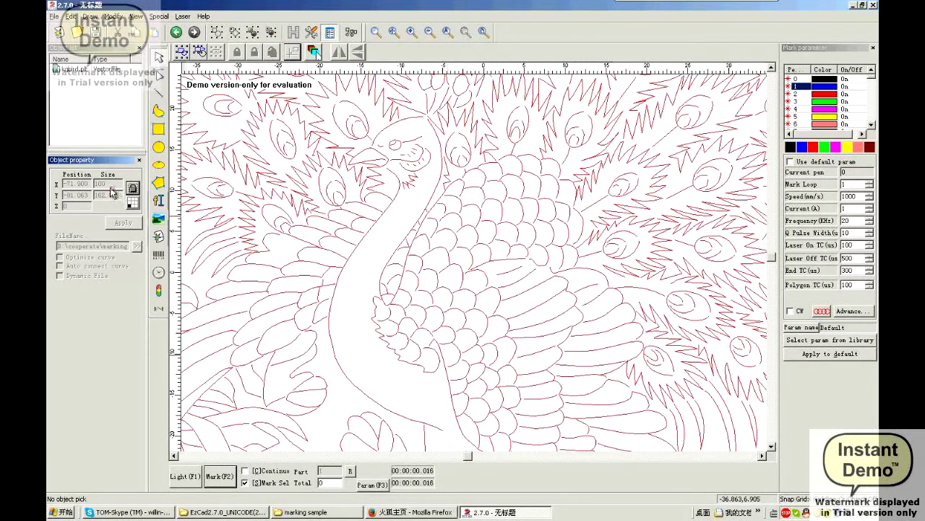
click(183, 208)
double_click(109, 183)
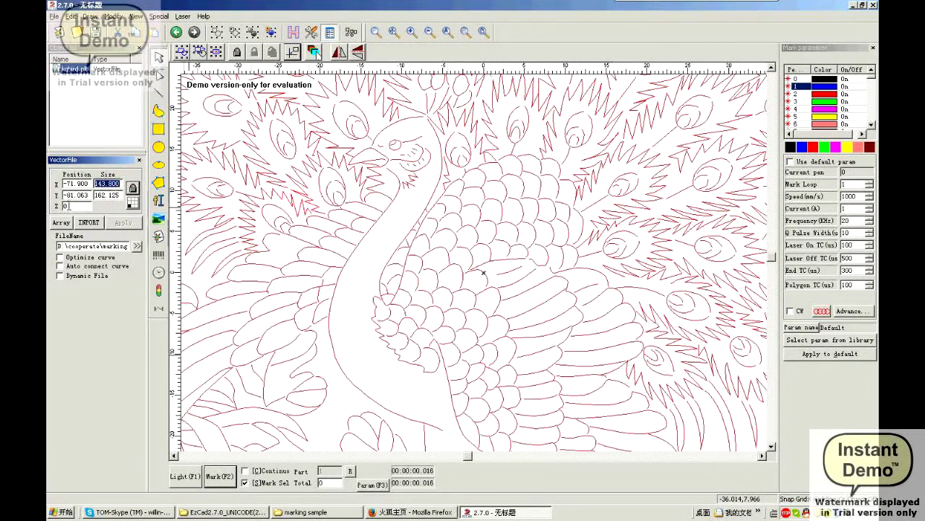
text(80)
click(124, 222)
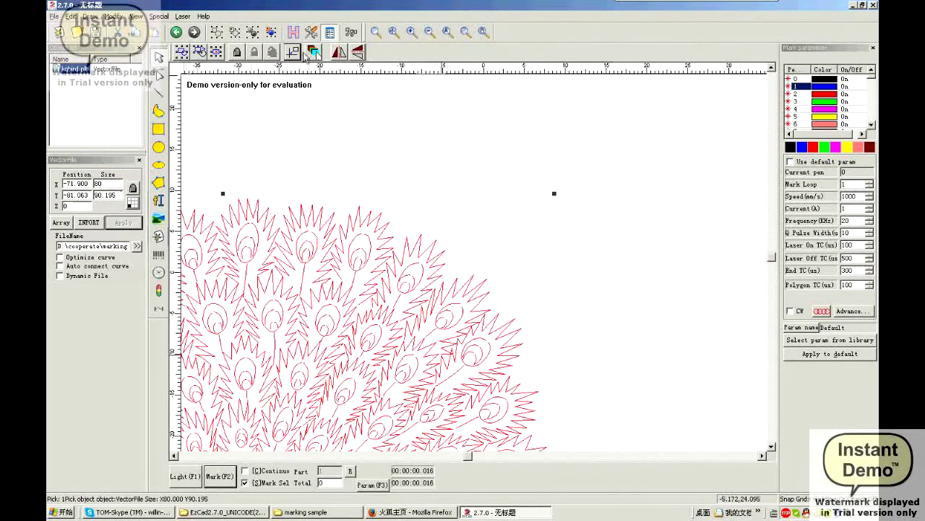
click(292, 51)
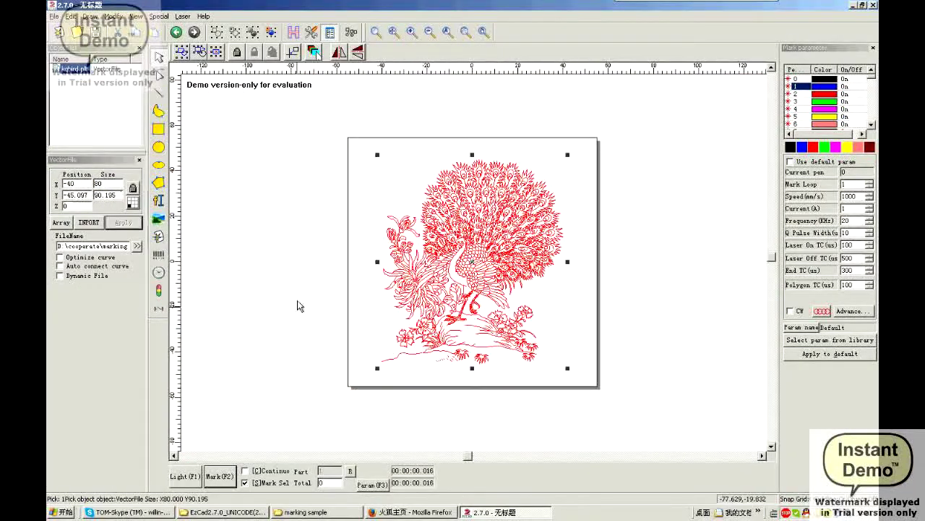
Test the peacock with Light and Mark, then switch it to the black pen 0
scroll(498, 262, up, 4)
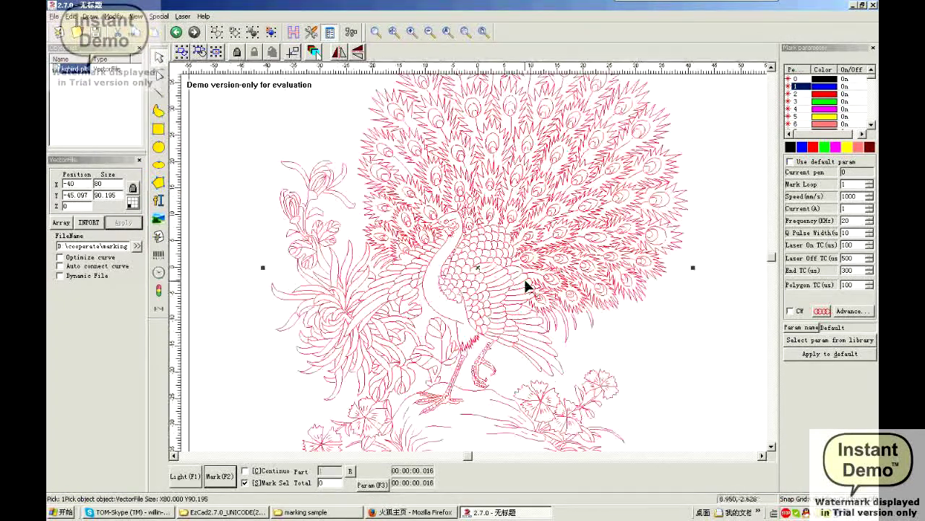
scroll(461, 178, down, 4)
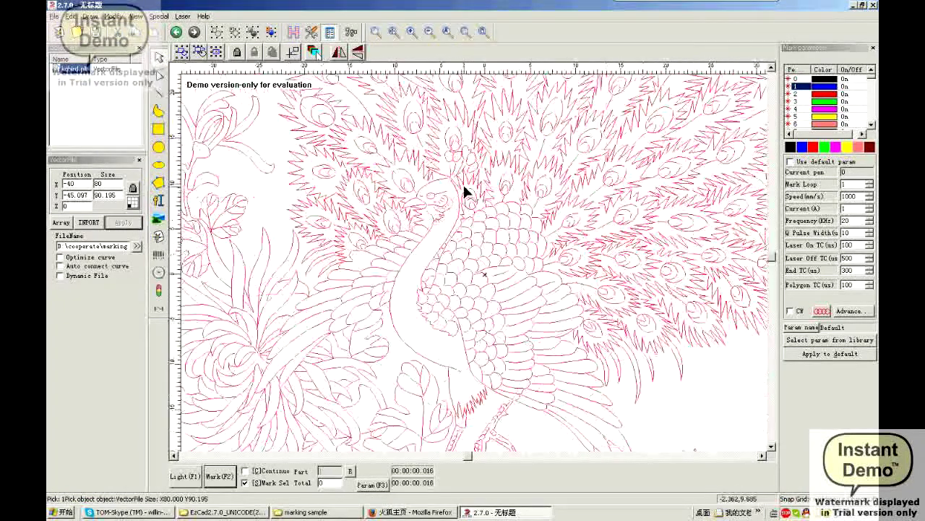
scroll(465, 191, down, 3)
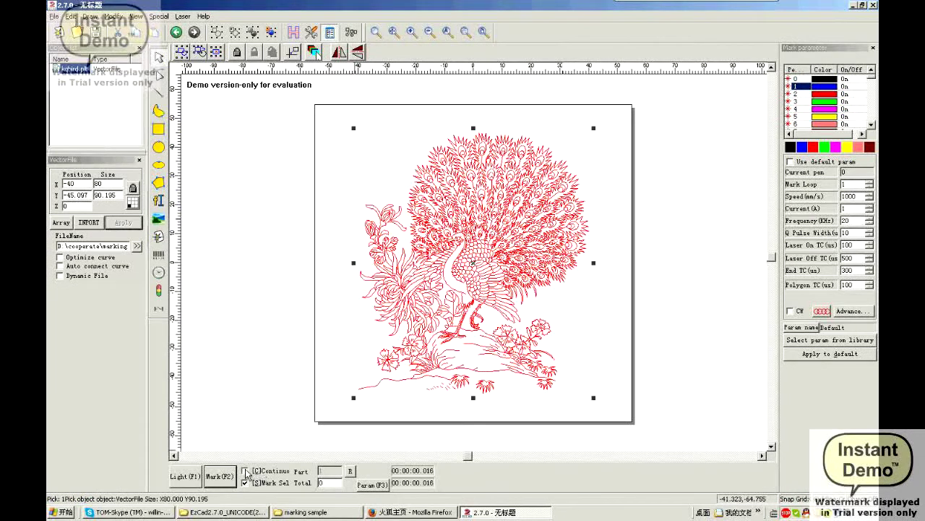
click(192, 475)
key(Escape)
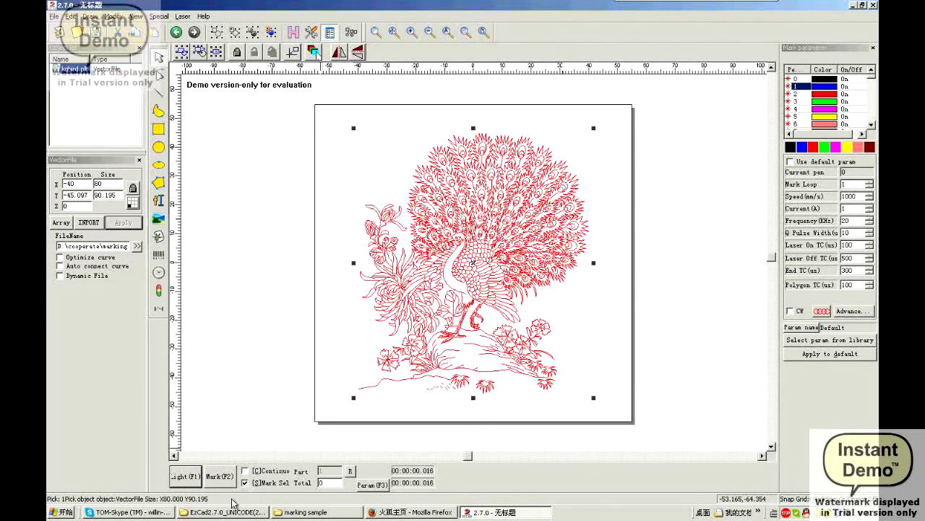
click(217, 479)
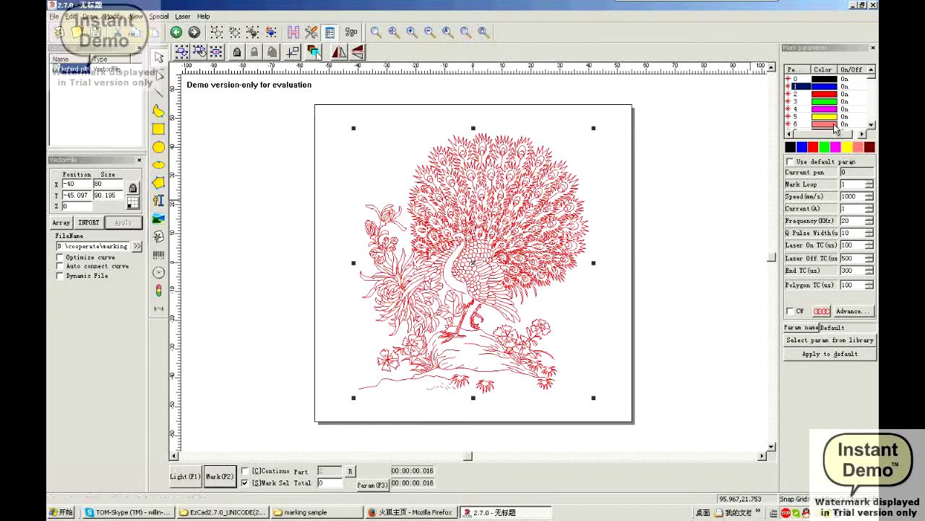
click(790, 146)
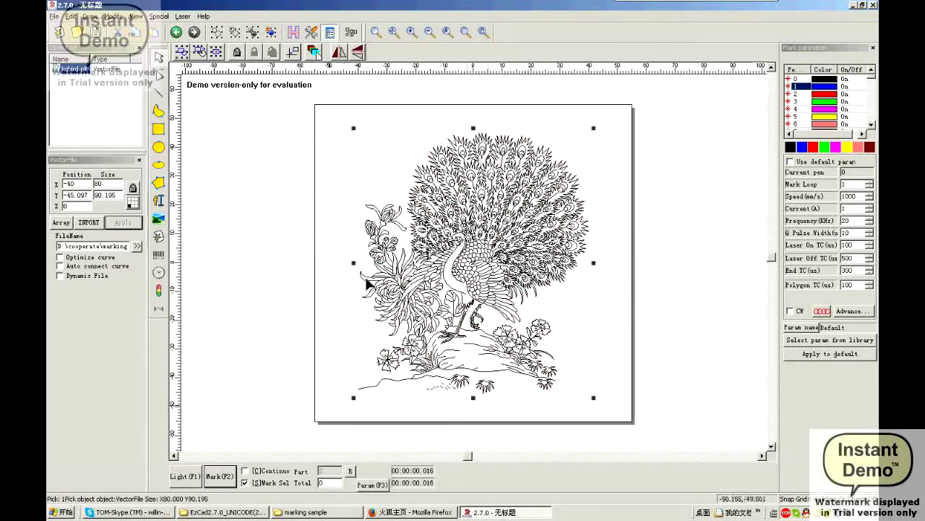
Add a bottom-left text object reading 'this is input the file for mark'
click(159, 202)
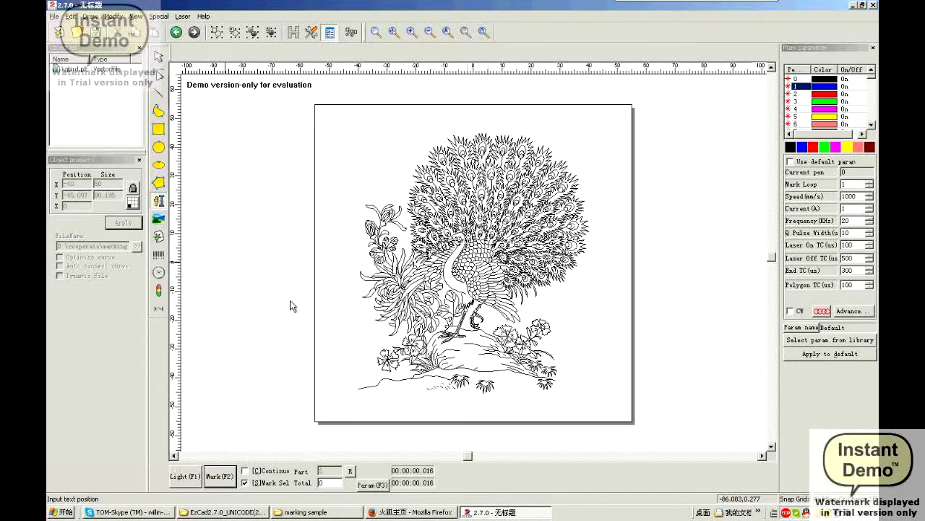
click(351, 414)
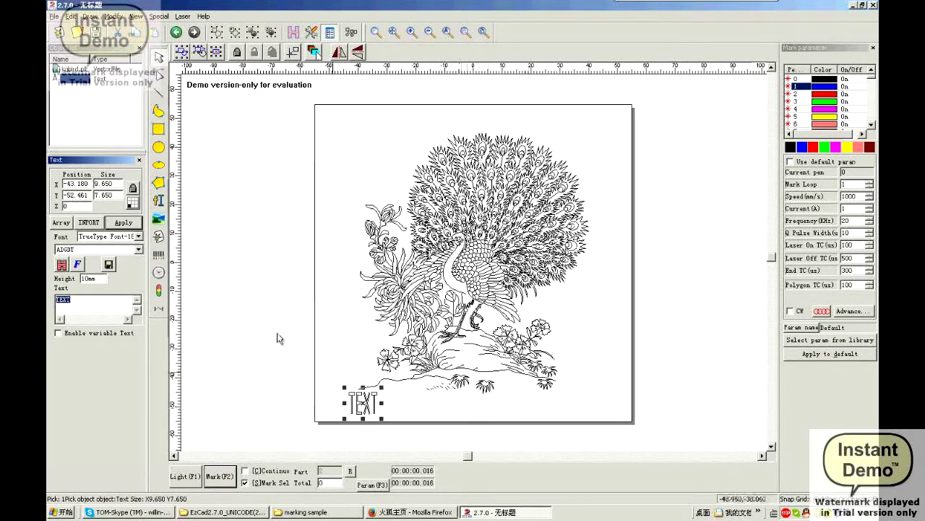
text(d)
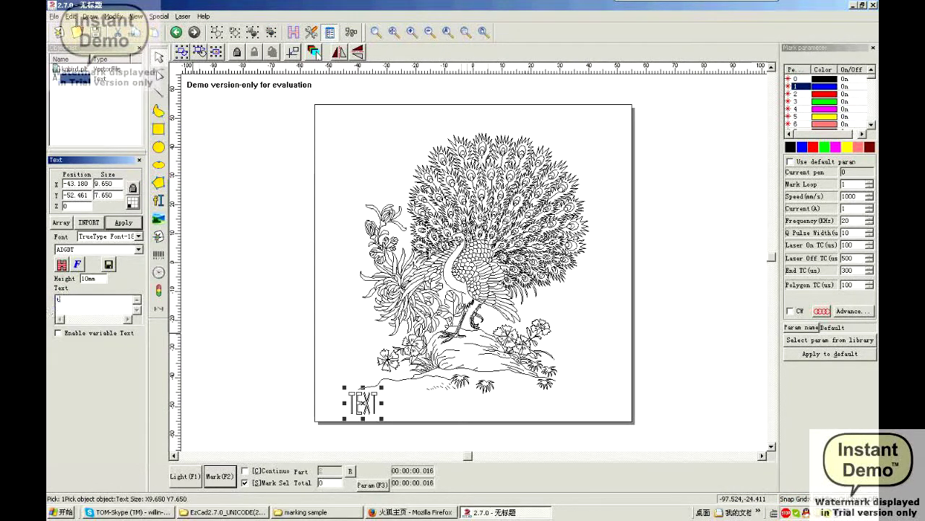
text(his is inpu)
key(BackSpace)
key(BackSpace)
text(he vert)
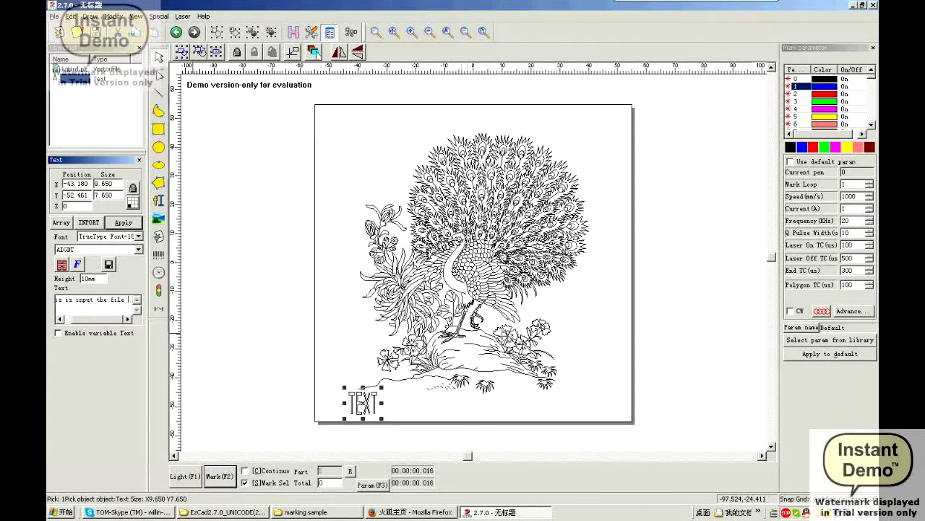
text(for)
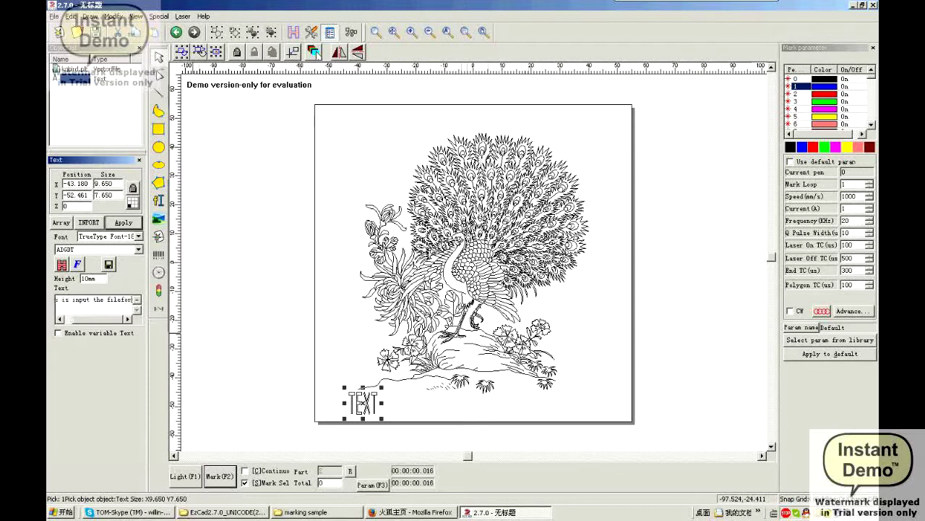
text( mark)
click(124, 223)
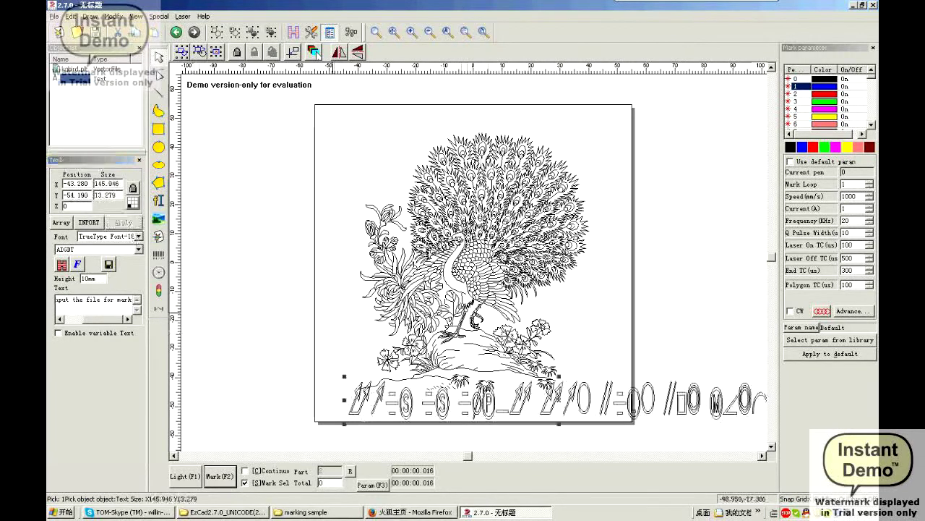
Set the caption's font to Arial CYR and apply it
click(114, 237)
click(109, 246)
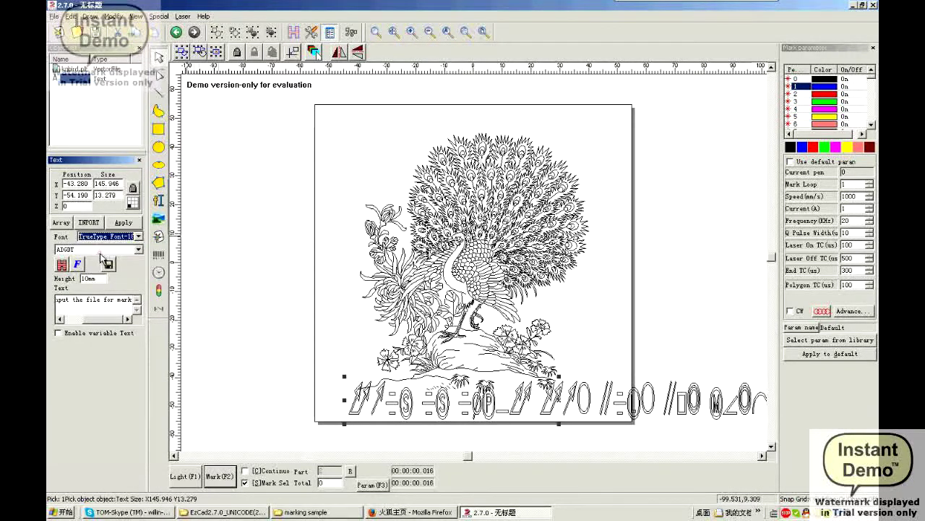
click(98, 249)
click(91, 281)
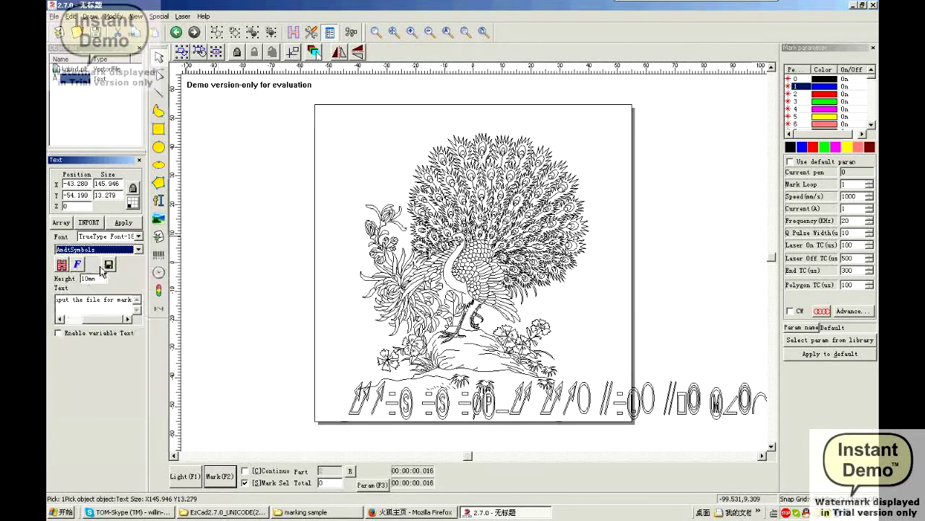
click(108, 249)
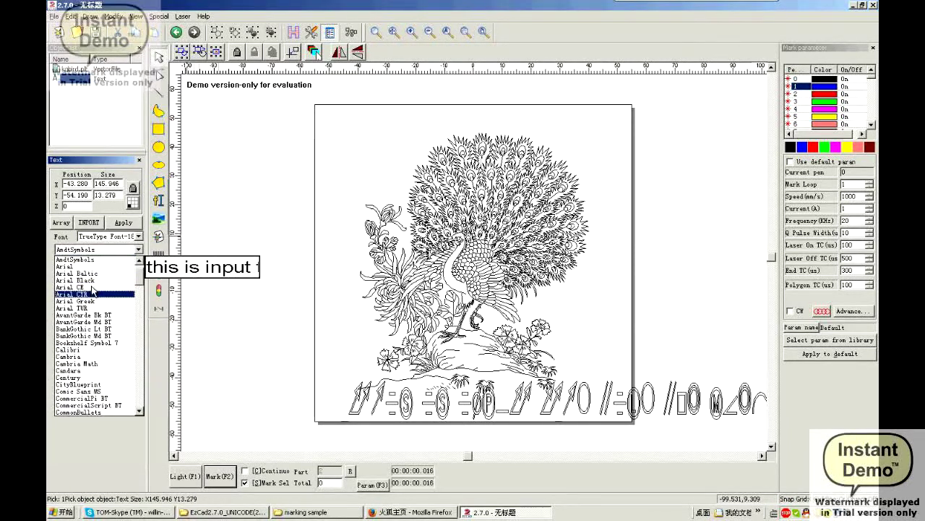
click(92, 293)
click(123, 222)
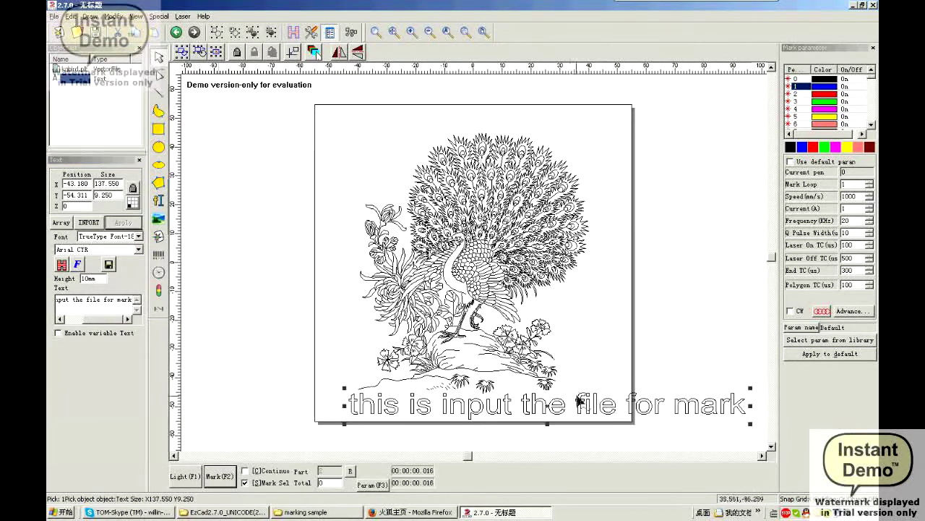
Shrink the caption to about 48 mm wide and centre it just below the peacock
drag(551, 409, 403, 382)
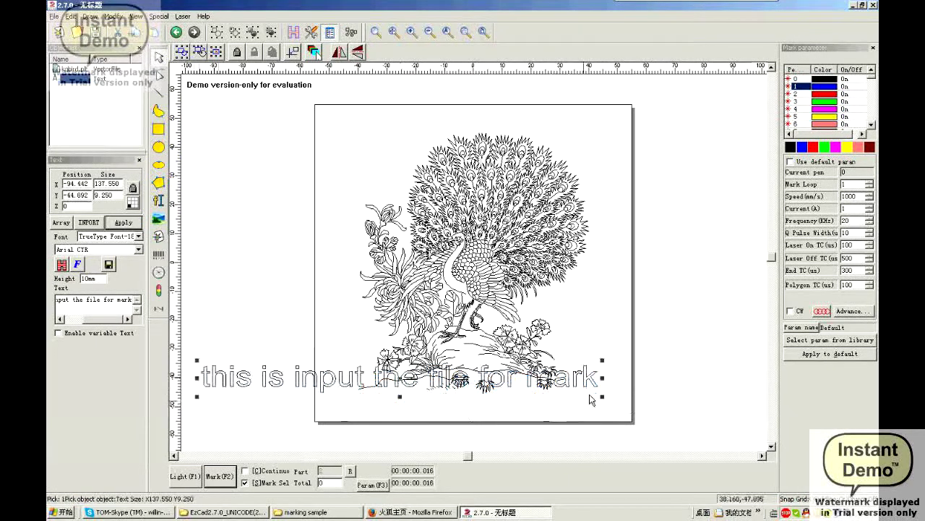
drag(602, 364, 342, 380)
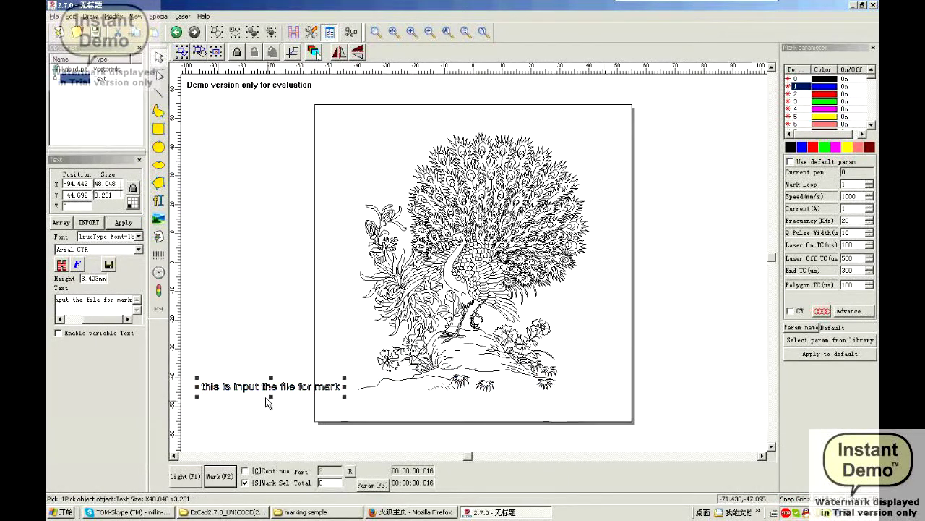
drag(270, 391, 461, 401)
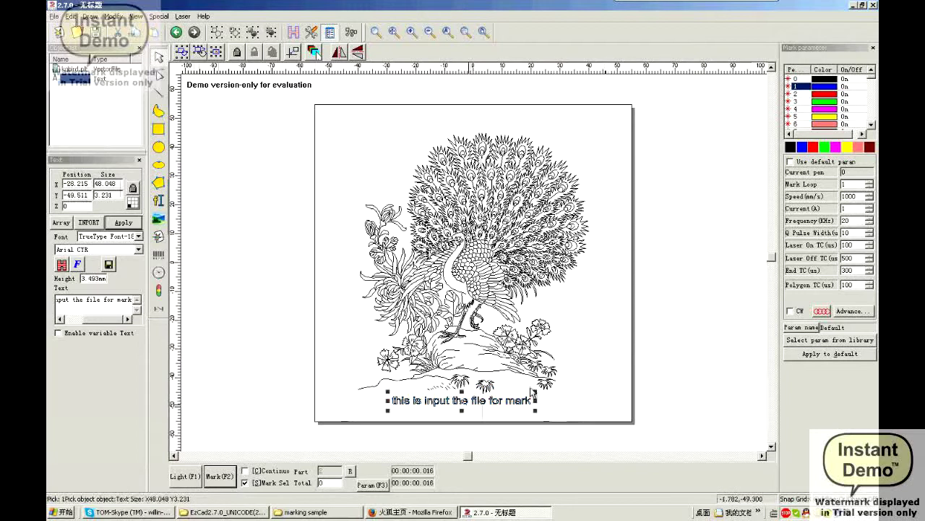
click(619, 334)
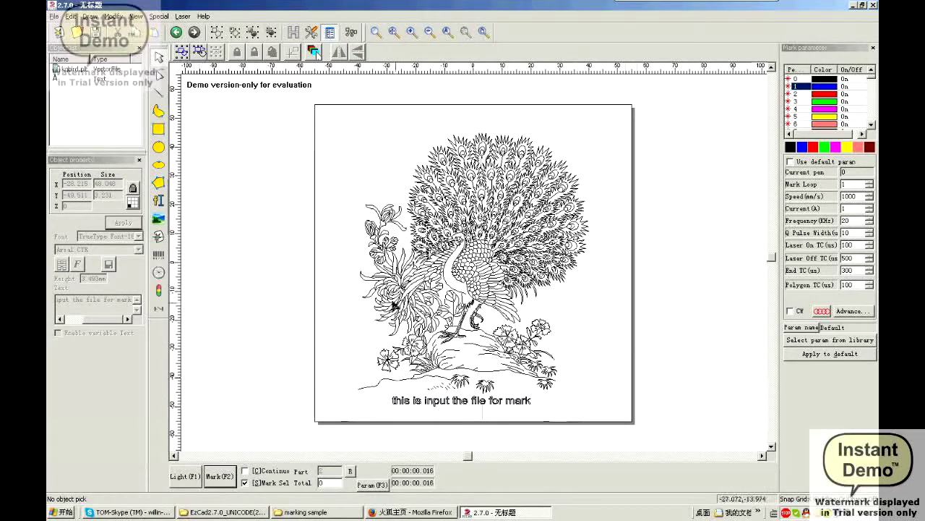
Add a new 'TEXT' object at the page's top-left and browse the font name list
click(168, 201)
click(299, 144)
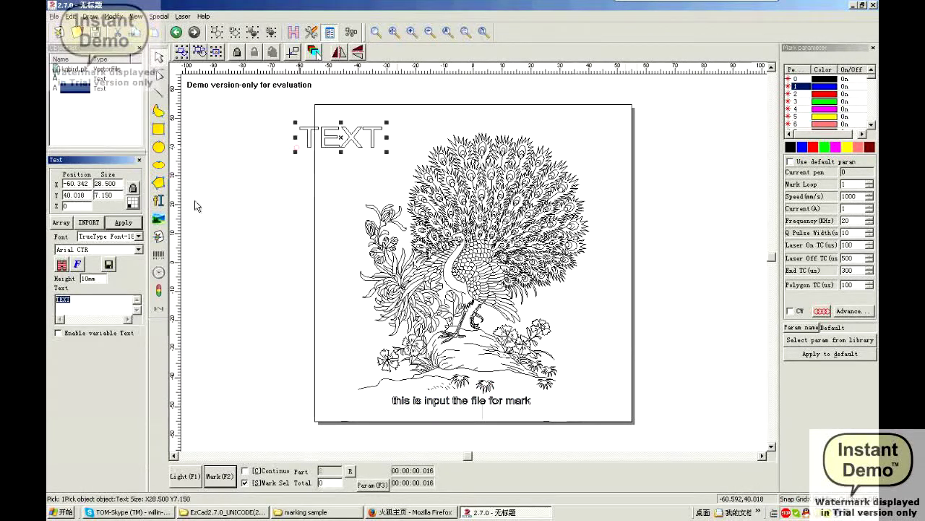
click(102, 249)
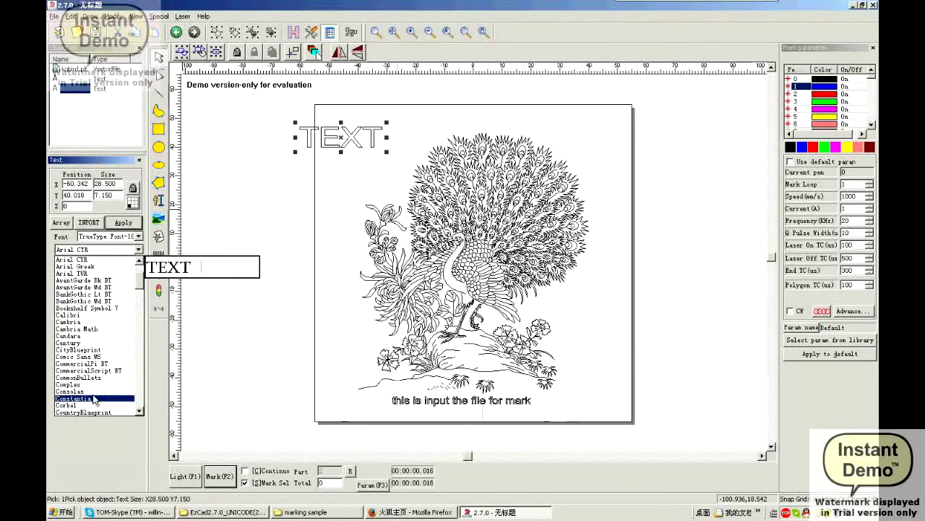
scroll(99, 364, down, 2)
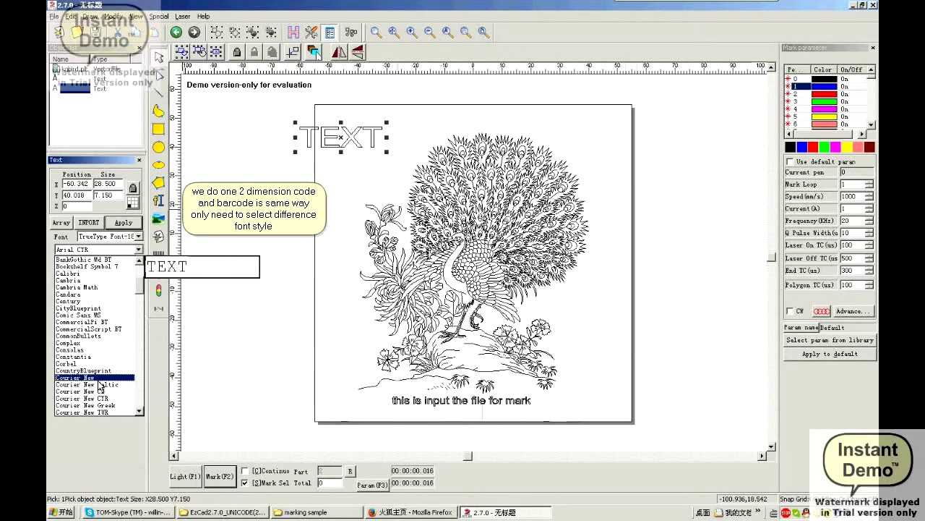
scroll(97, 379, down, 10)
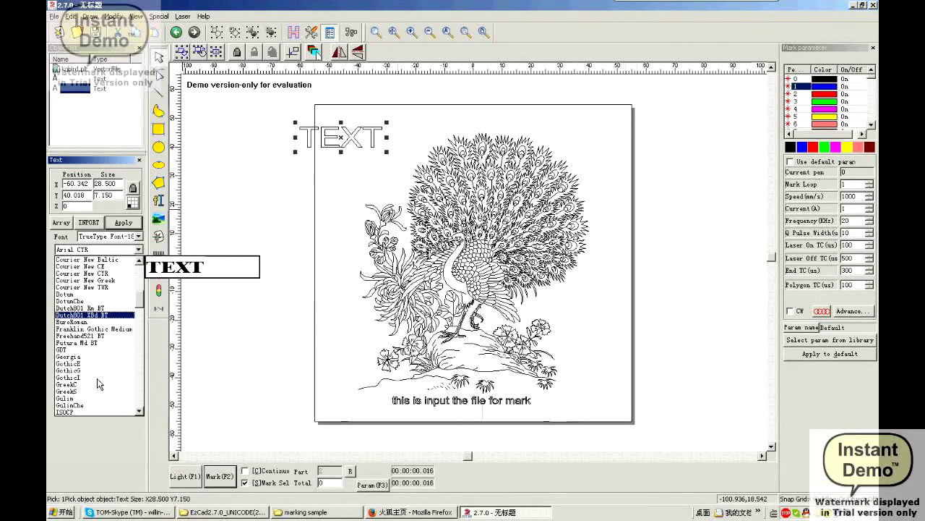
scroll(92, 354, down, 15)
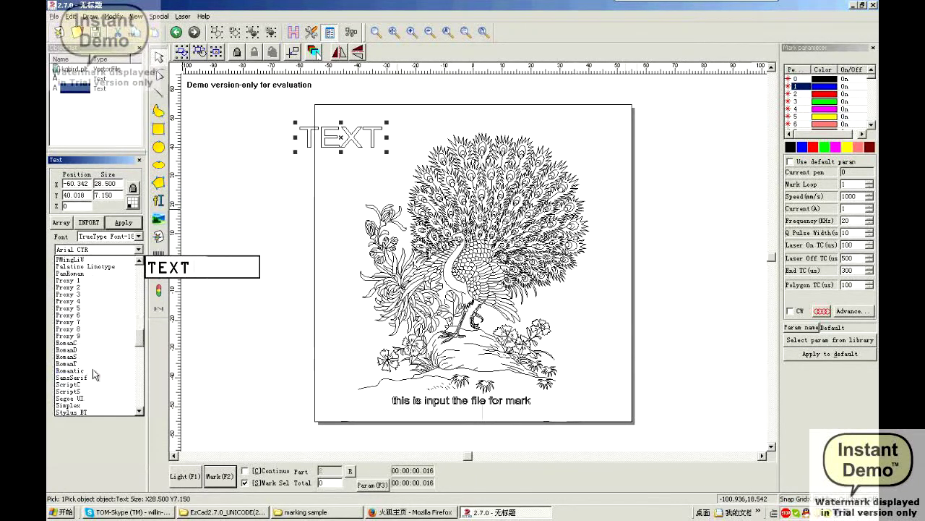
scroll(96, 361, down, 15)
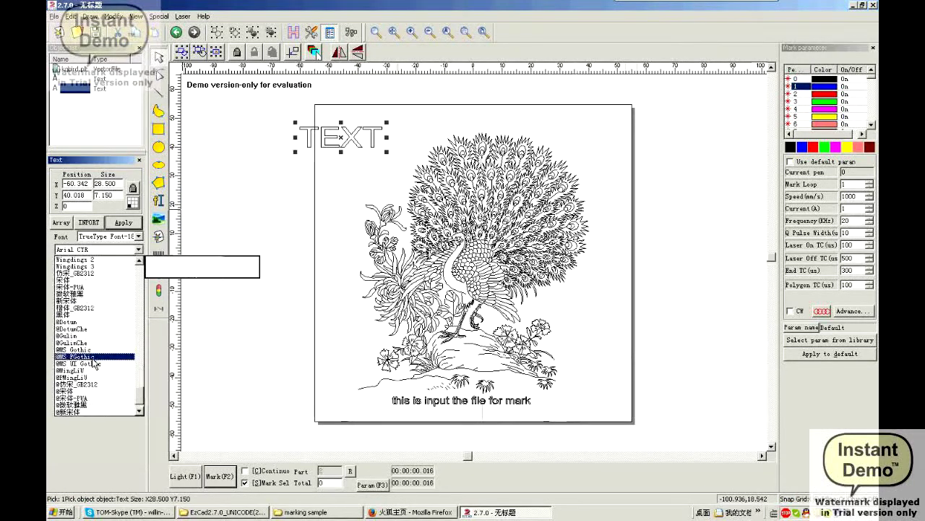
scroll(92, 339, down, 3)
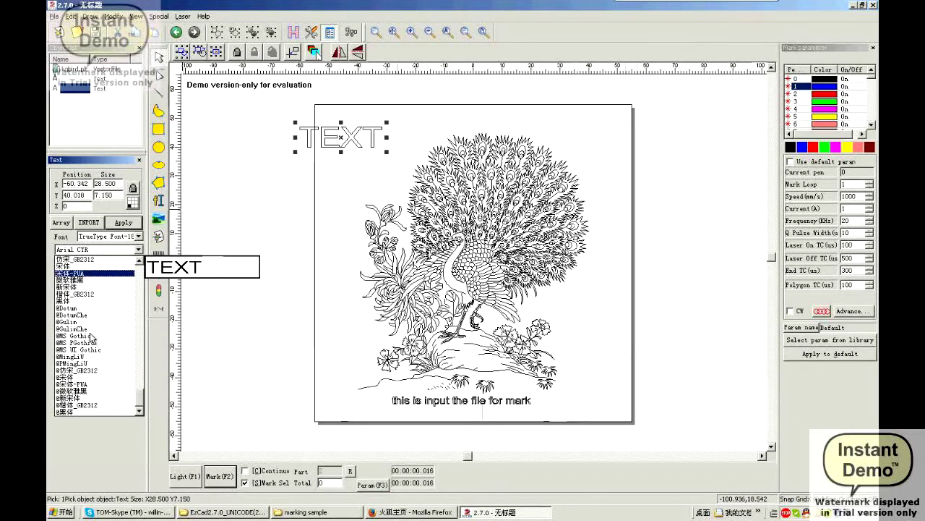
scroll(93, 337, up, 10)
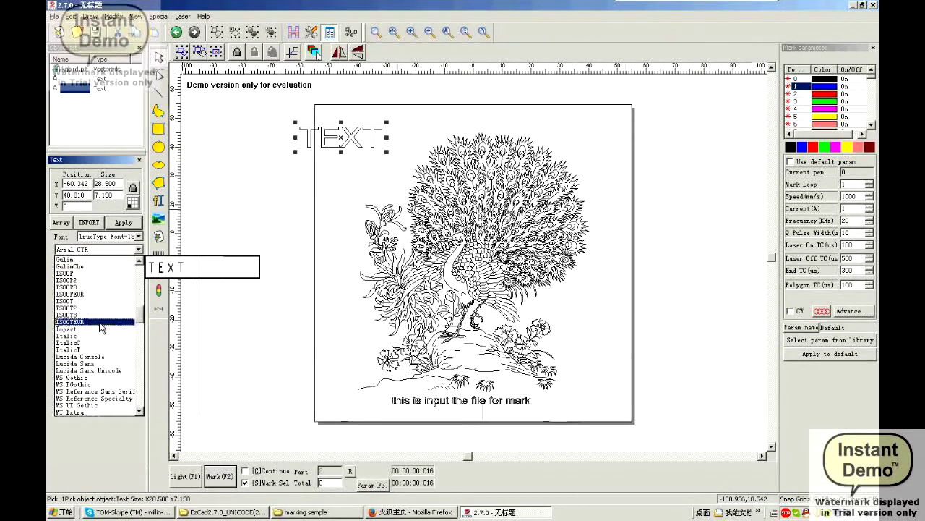
scroll(100, 326, down, 7)
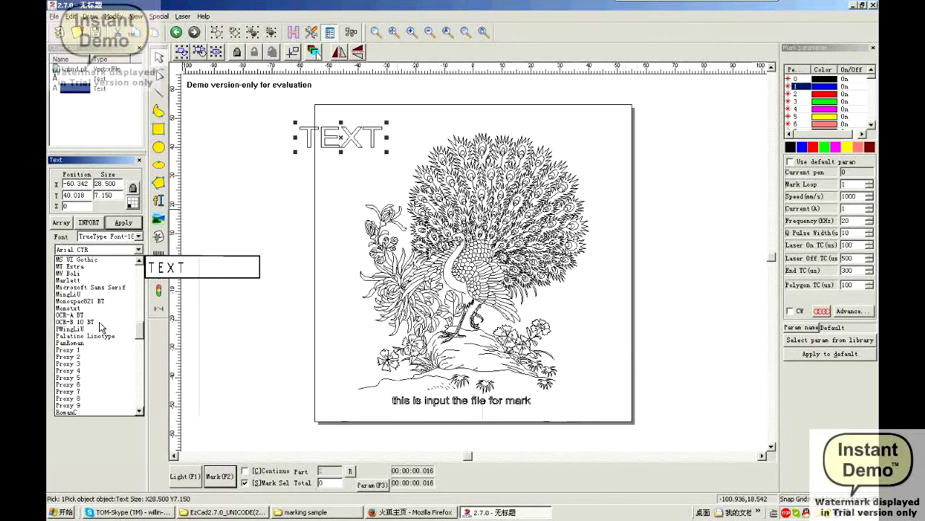
scroll(99, 322, up, 20)
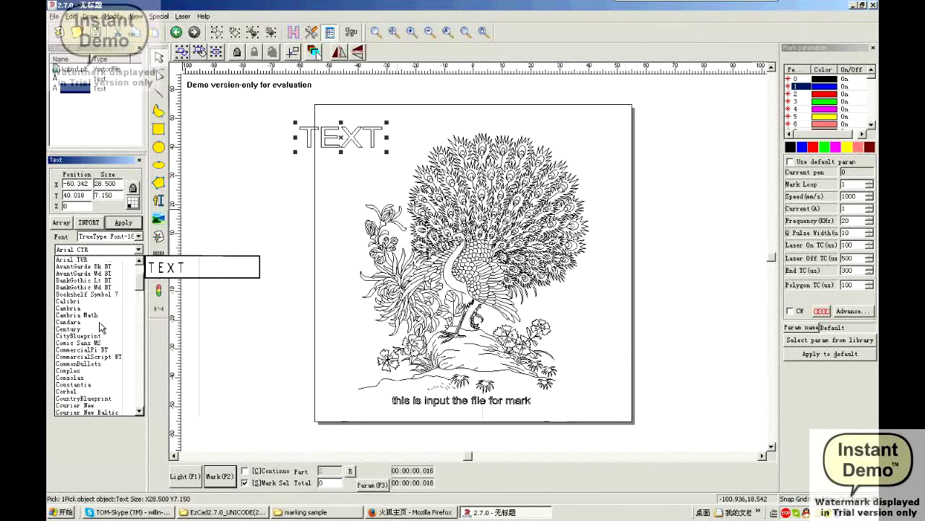
Try a dot-matrix font type for the text, then switch back to TrueType fonts
click(119, 239)
click(119, 237)
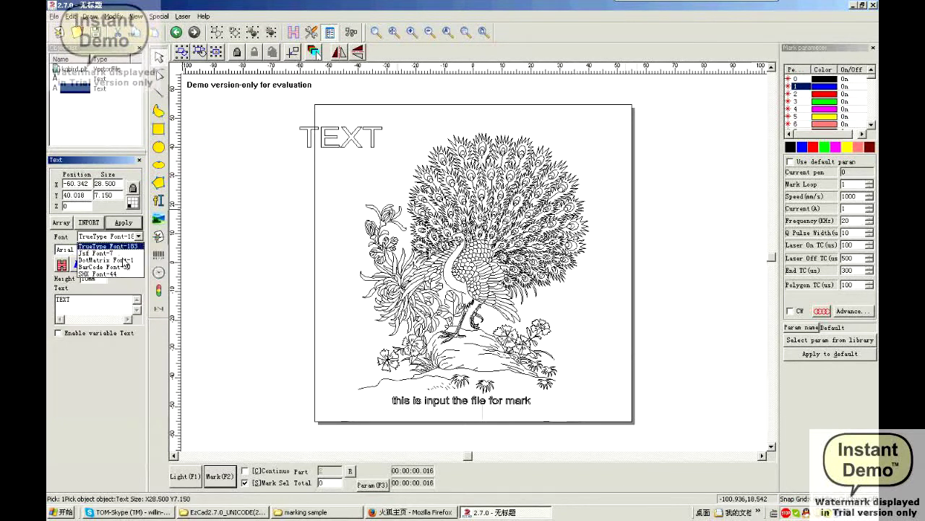
click(110, 259)
click(112, 249)
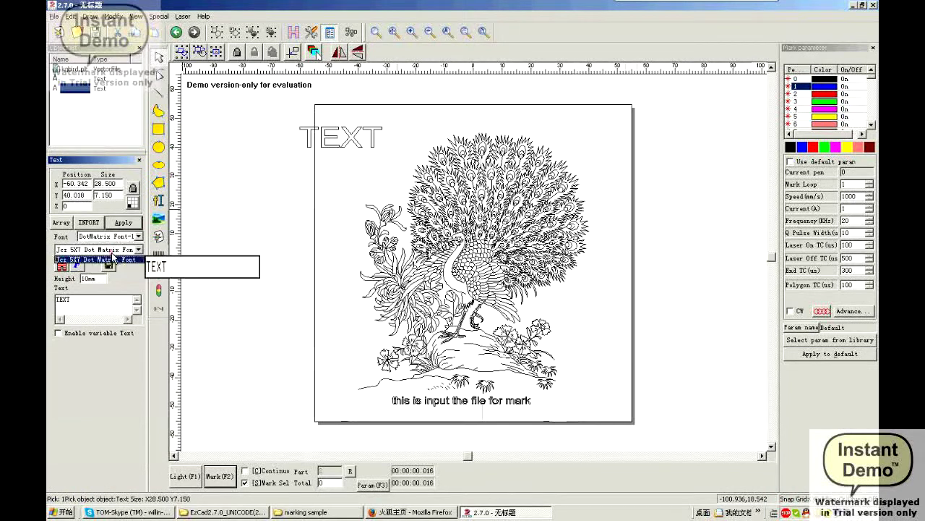
click(113, 258)
click(117, 236)
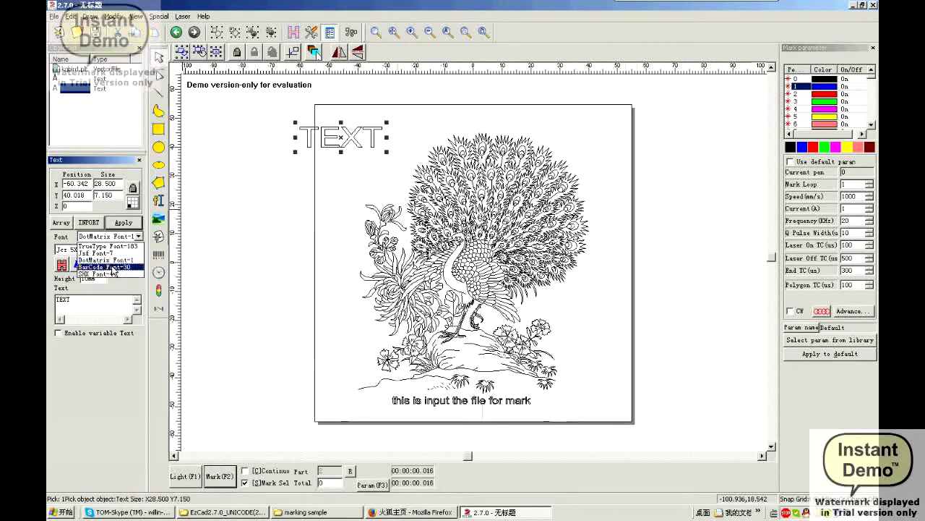
click(109, 246)
Browse the TrueType font names again and keep AIGDT as the text's font
click(109, 249)
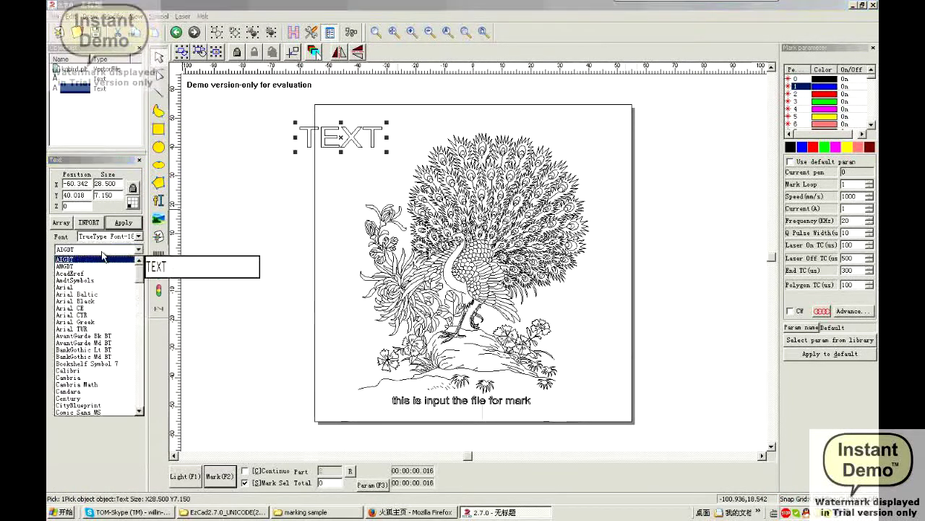
scroll(100, 347, down, 9)
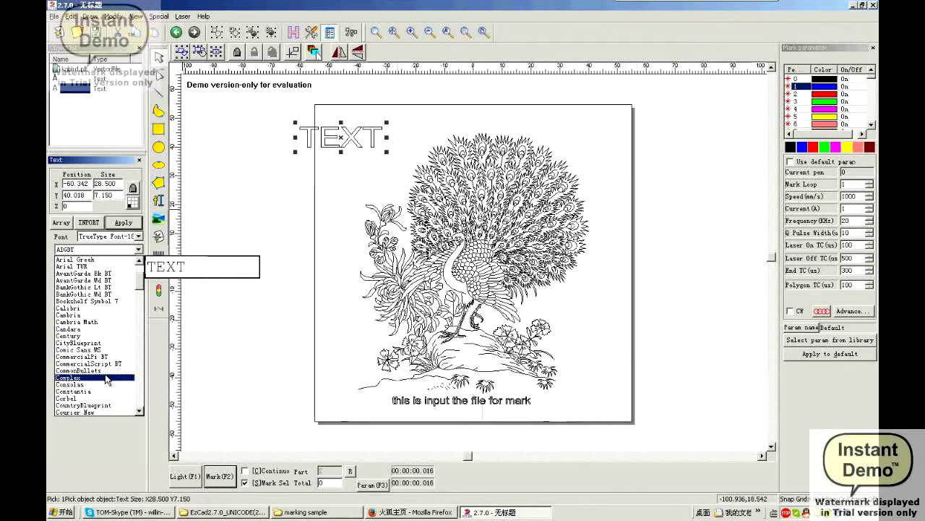
scroll(101, 373, down, 20)
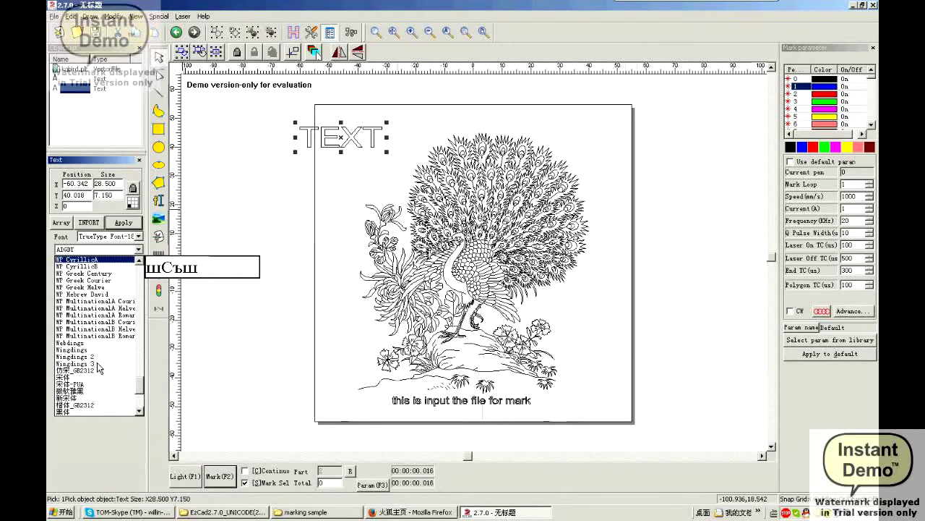
scroll(100, 368, down, 5)
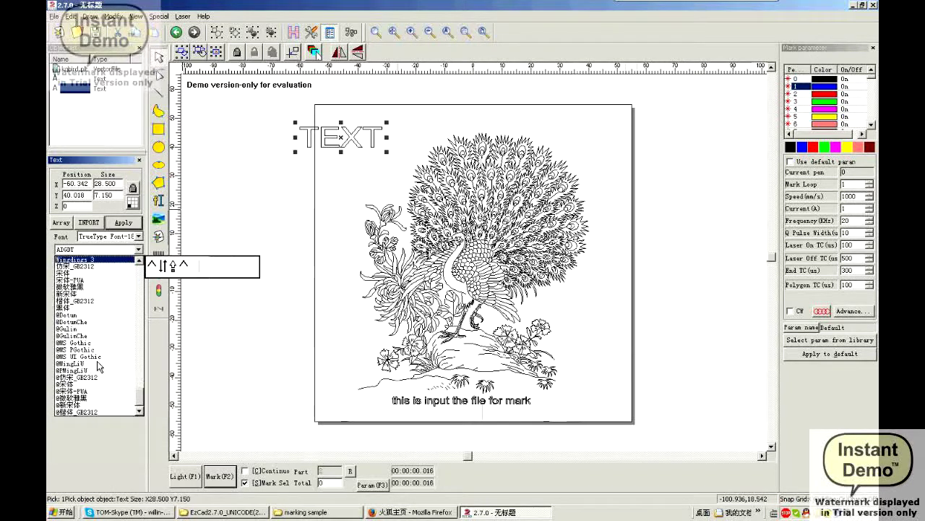
scroll(99, 367, up, 4)
scroll(98, 366, up, 5)
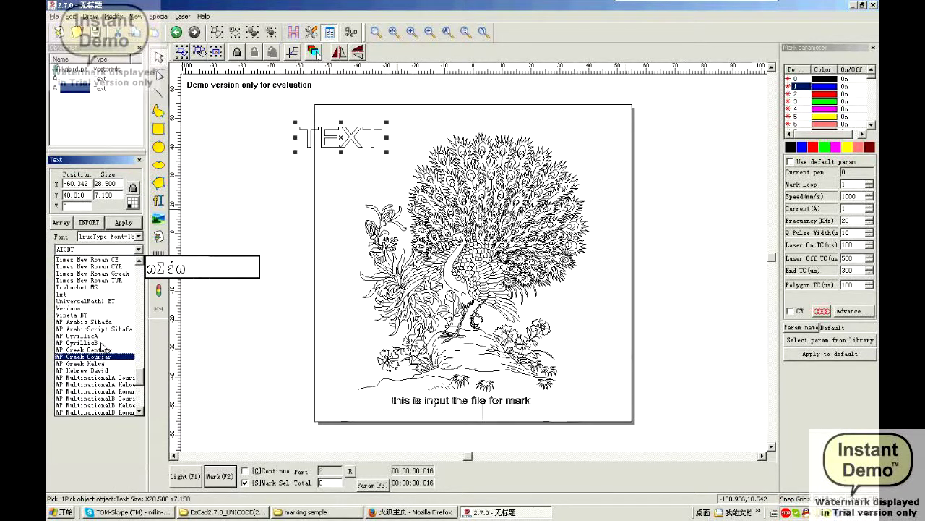
scroll(83, 294, up, 5)
scroll(83, 293, up, 10)
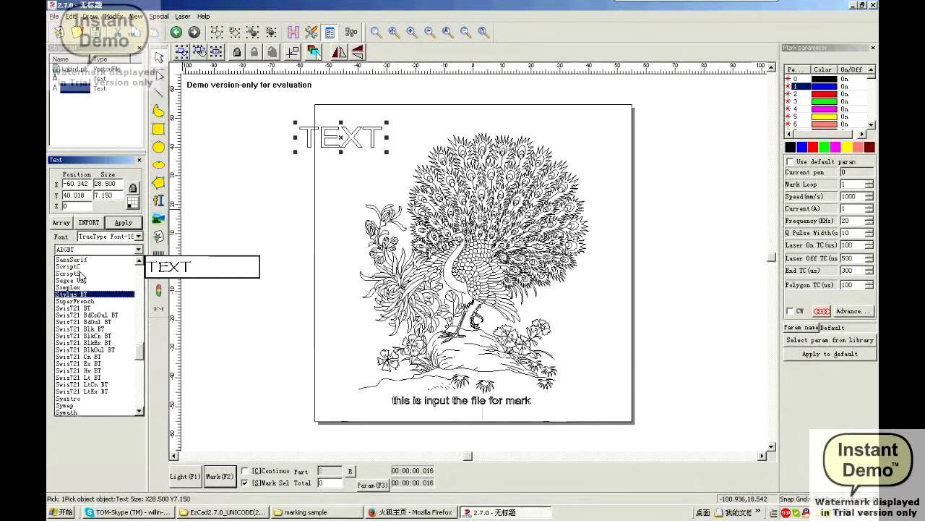
click(103, 246)
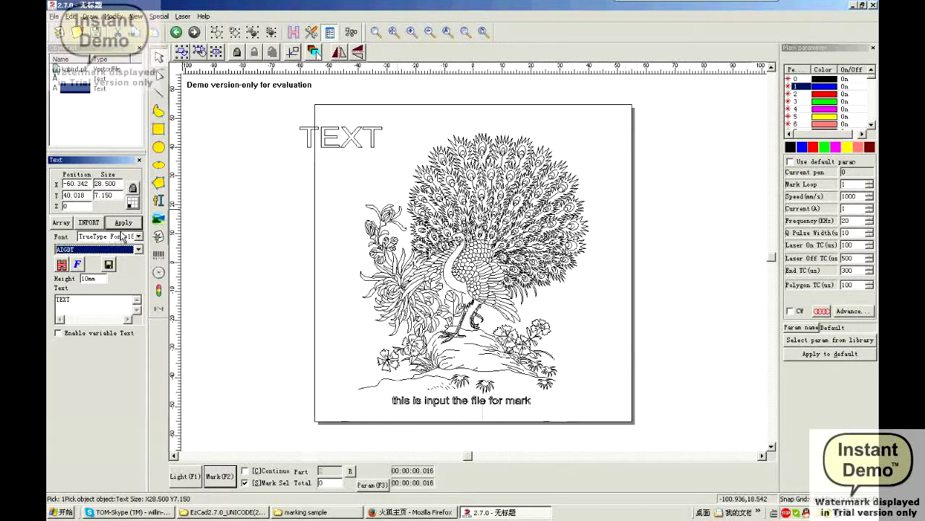
click(120, 237)
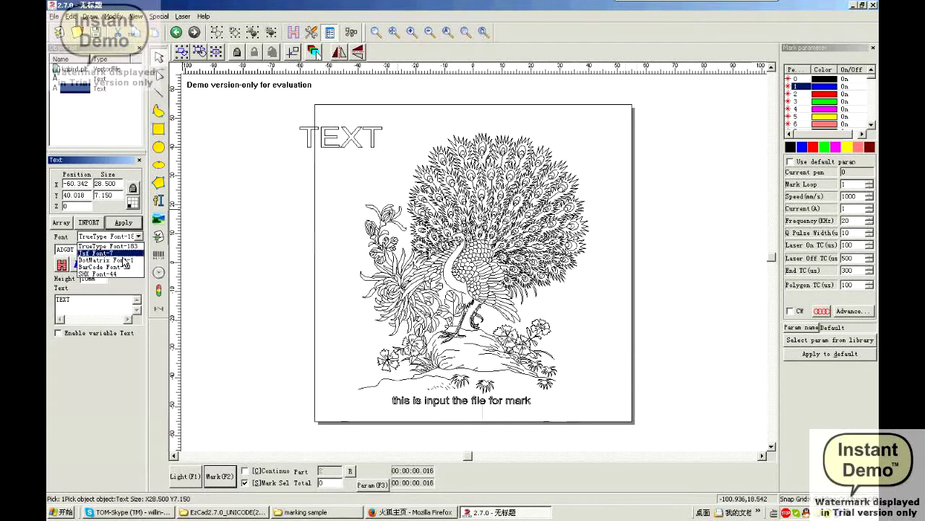
Switch the TEXT object to a barcode font with QRCODE as the type, and apply
click(108, 267)
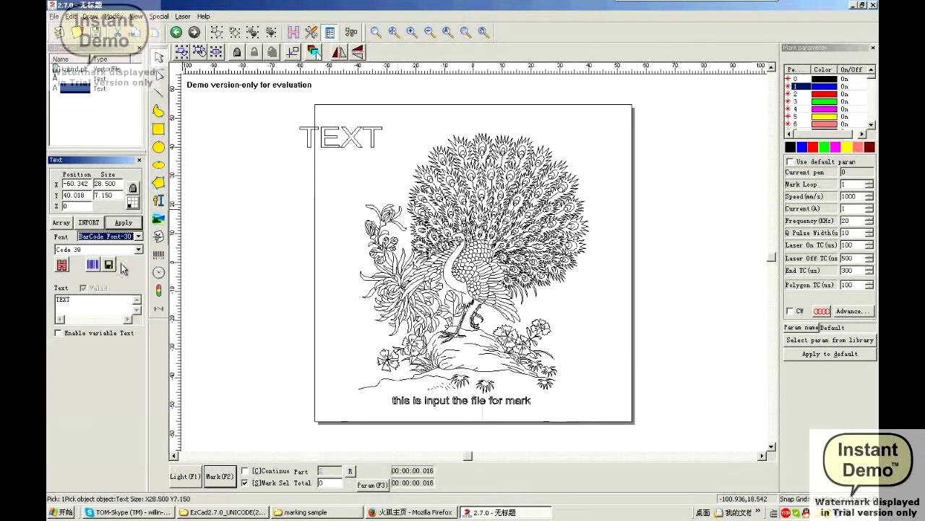
click(119, 250)
scroll(78, 376, down, 2)
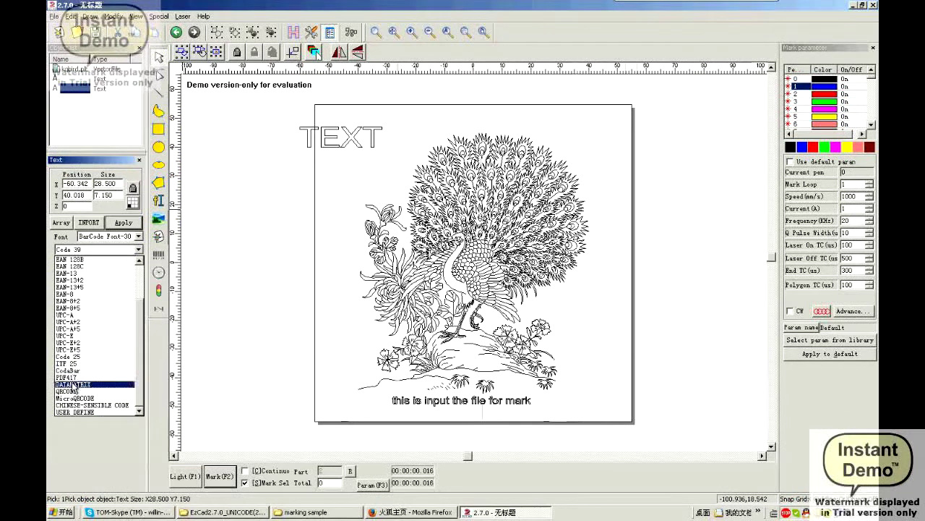
click(72, 396)
click(120, 223)
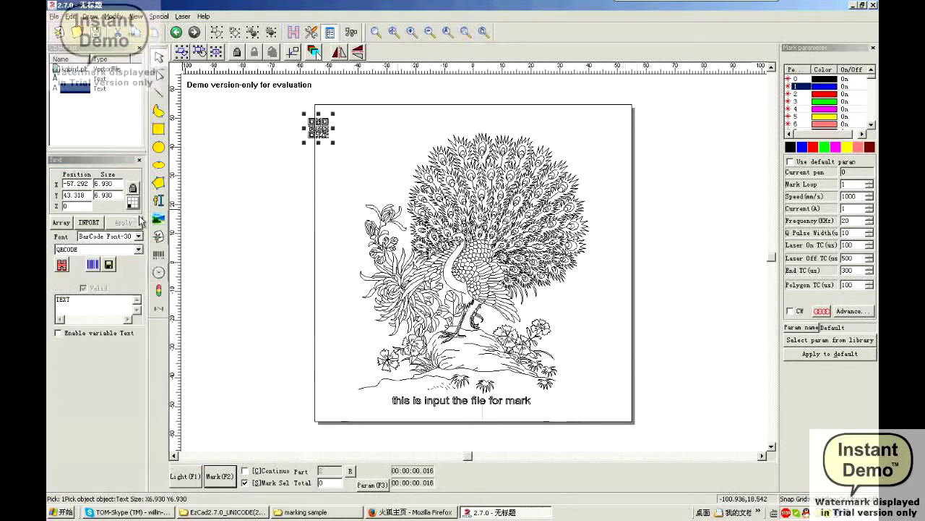
Replace the QR code's contents with the user's contact ID and apply it
drag(84, 304, 49, 312)
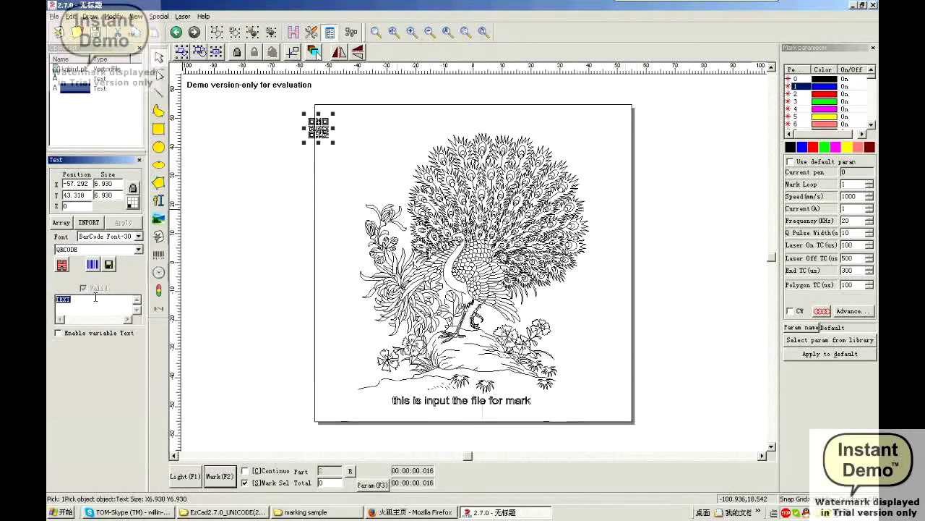
text(kte)
text(:)
key(Return)
click(123, 222)
scroll(322, 158, up, 1)
Move the QR code down and to the right on the page
scroll(366, 246, up, 4)
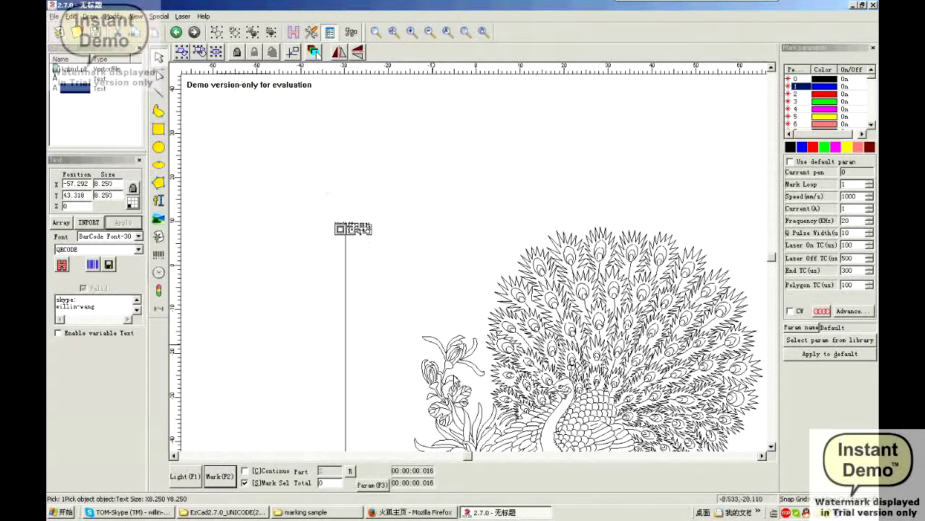
scroll(390, 221, up, 1)
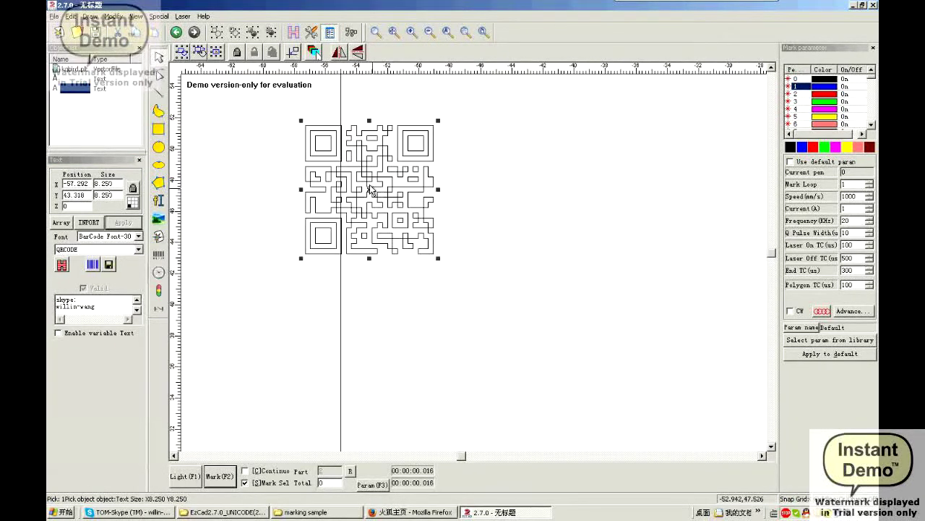
drag(370, 192, 535, 287)
click(585, 179)
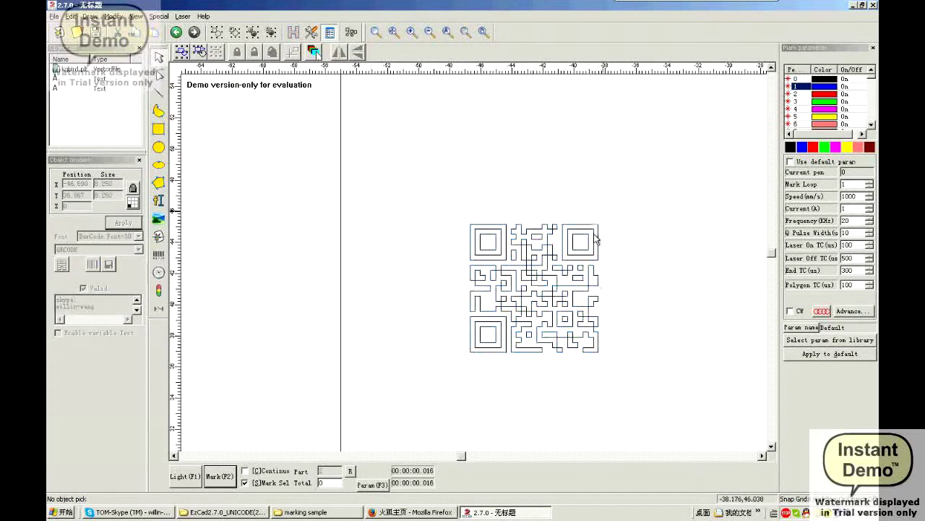
scroll(597, 239, up, 3)
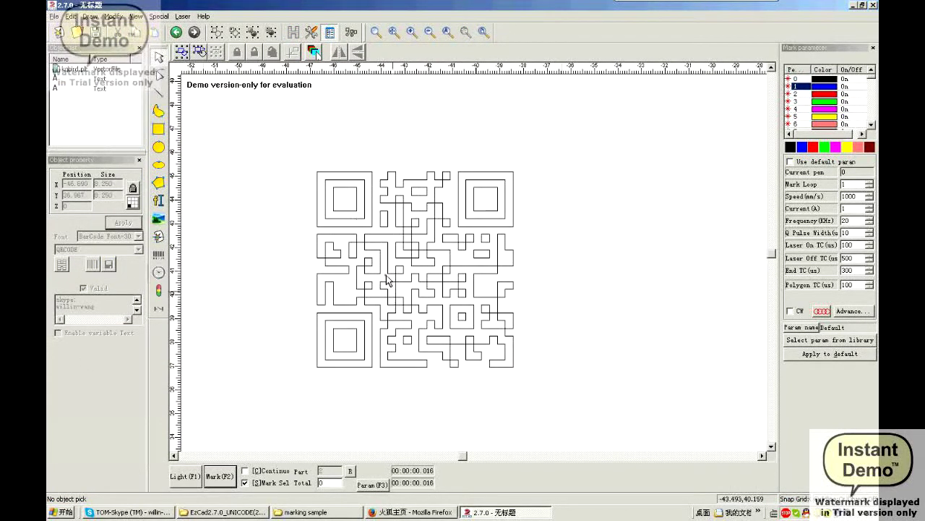
drag(589, 405, 589, 406)
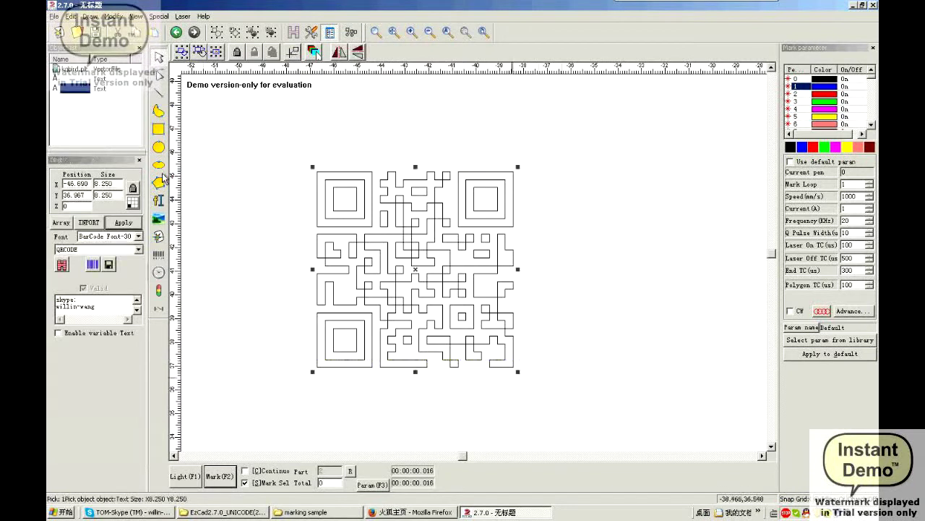
click(424, 103)
Hatch the QR code, then change the hatch Line Distance and reapply
click(54, 86)
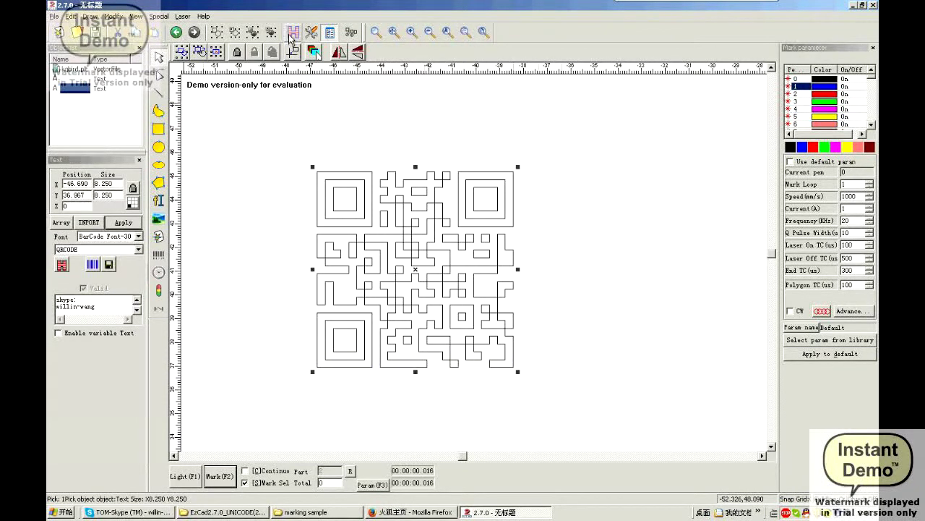
click(293, 31)
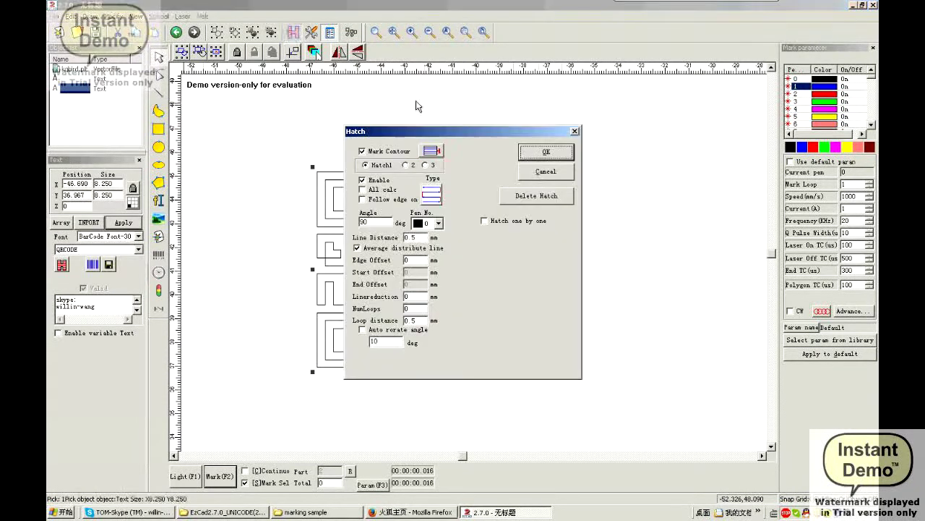
click(547, 152)
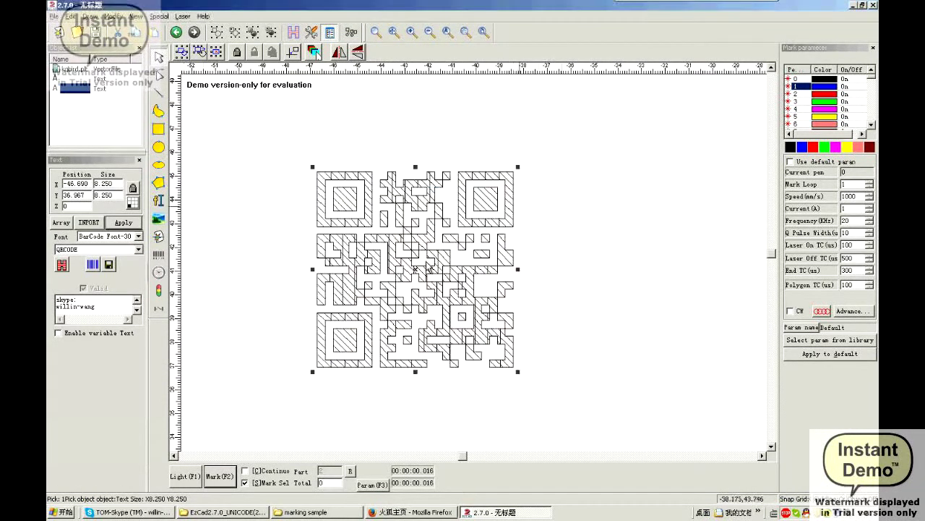
click(62, 266)
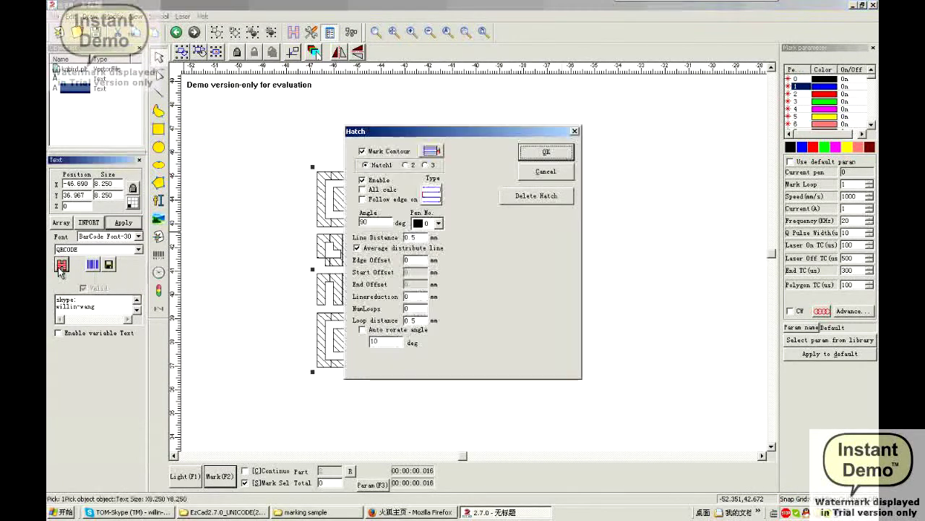
double_click(418, 238)
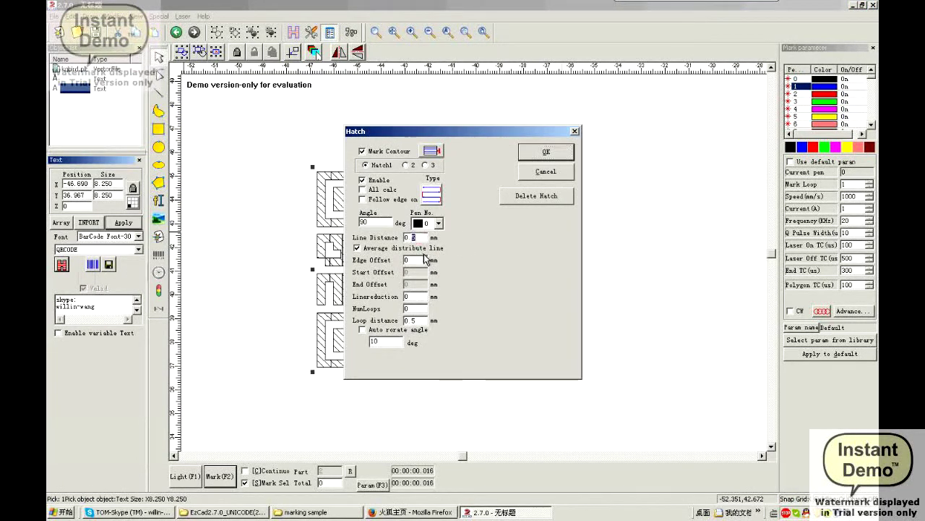
click(528, 152)
Delete the QR code's hatch so only its plain outlines remain
scroll(472, 257, down, 3)
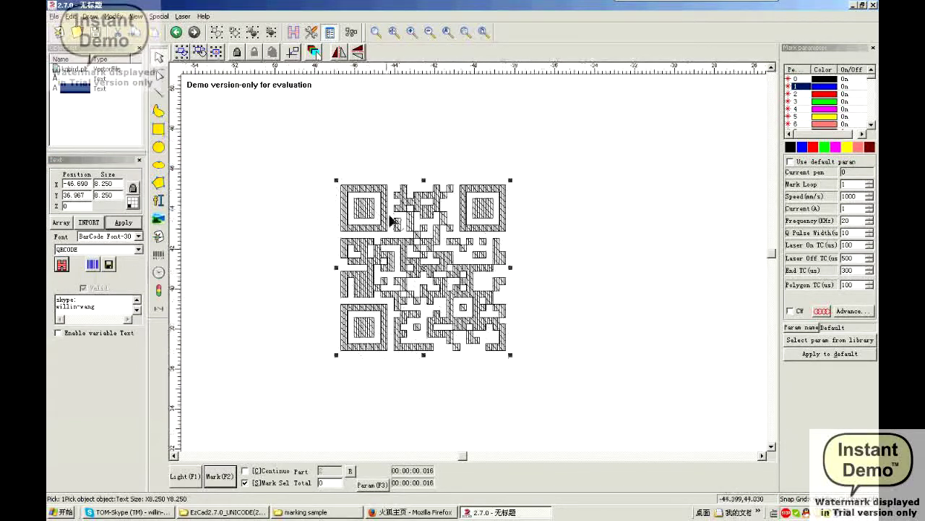
scroll(434, 275, down, 2)
scroll(420, 282, up, 2)
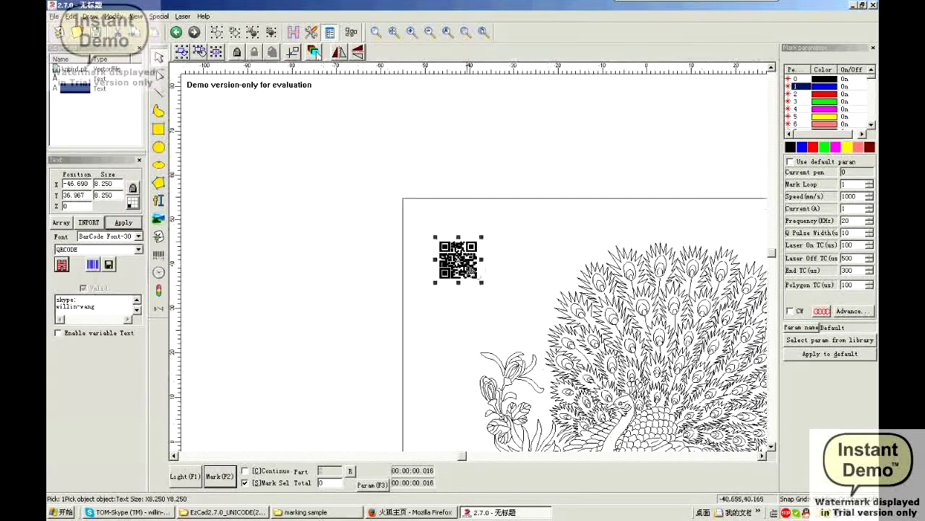
click(457, 291)
scroll(423, 270, down, 2)
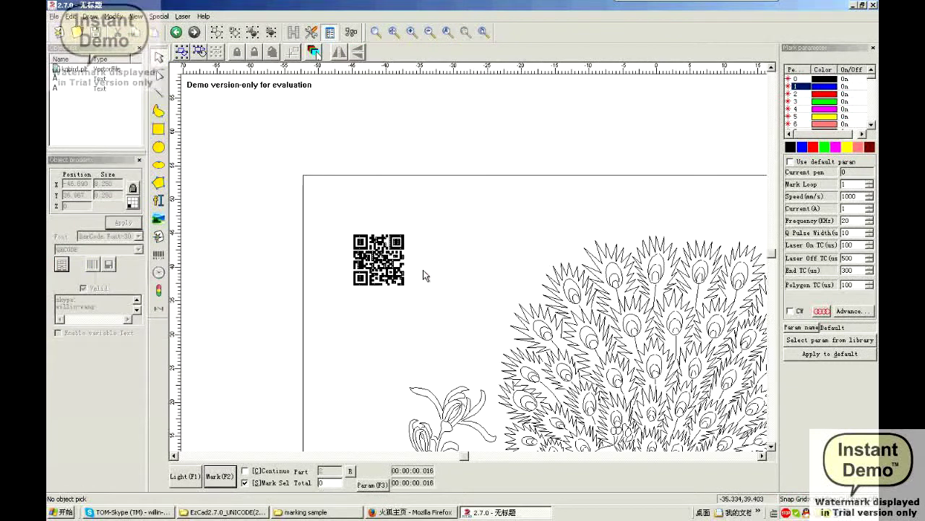
scroll(419, 269, up, 2)
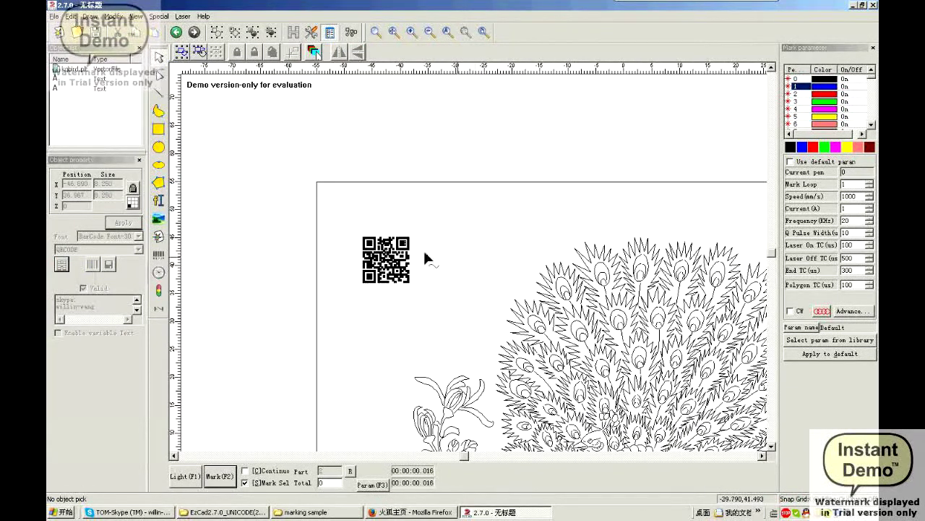
scroll(424, 252, up, 4)
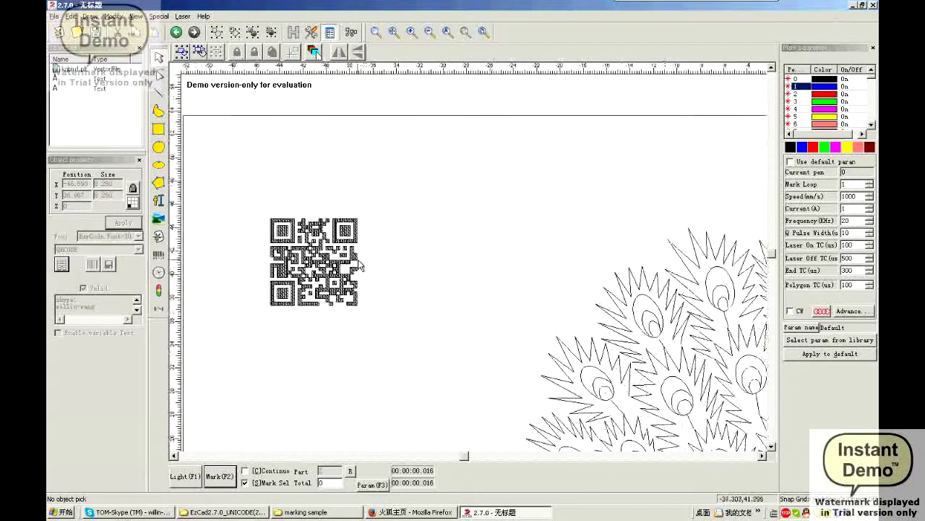
click(310, 230)
click(62, 264)
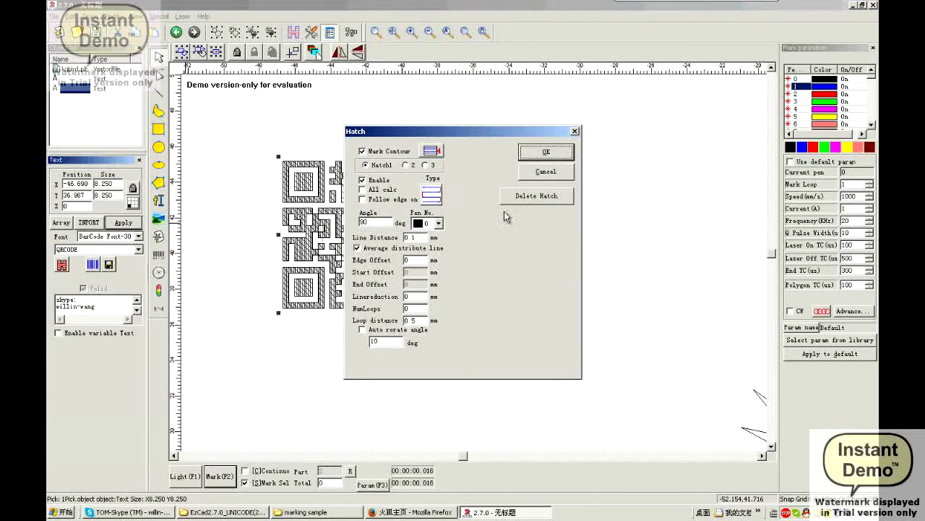
click(538, 202)
click(542, 196)
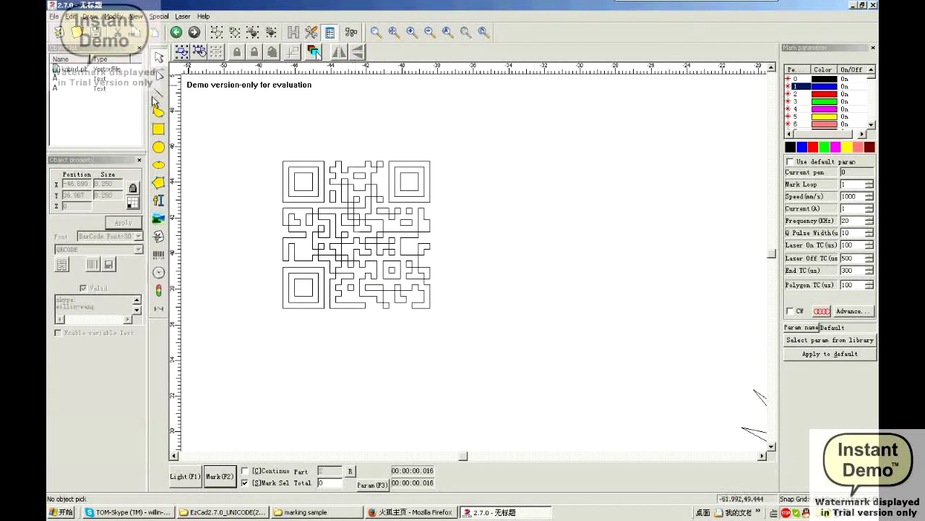
click(158, 129)
Frame the QR code with a rectangle, combine both, and hatch them at 0.05 mm line distance
drag(256, 141, 467, 336)
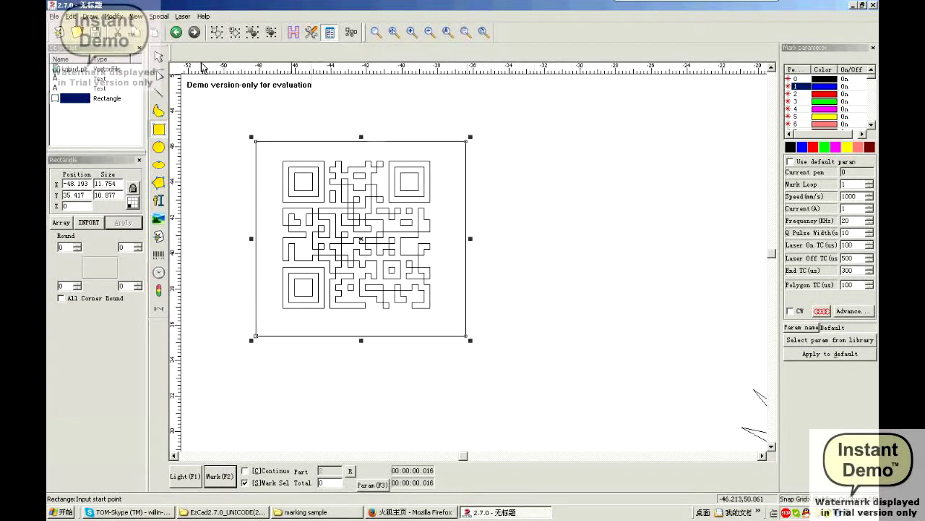
click(158, 56)
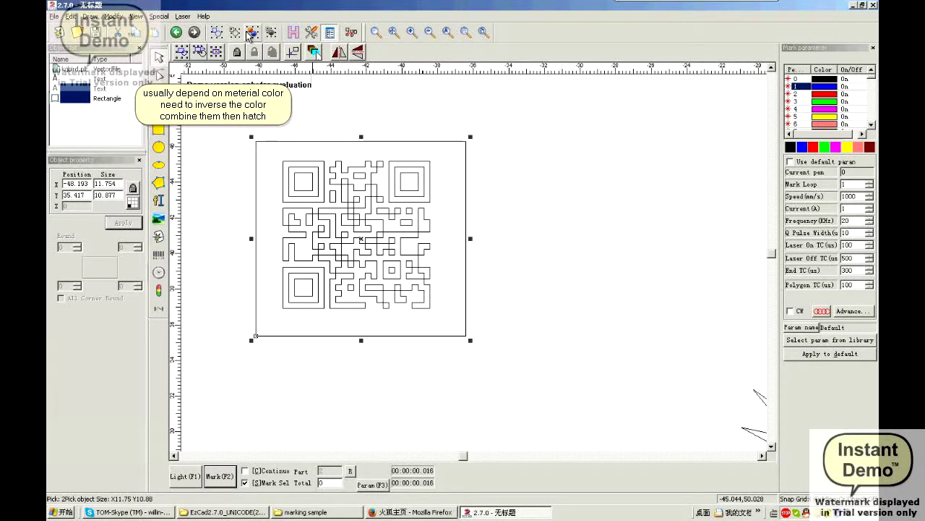
click(252, 32)
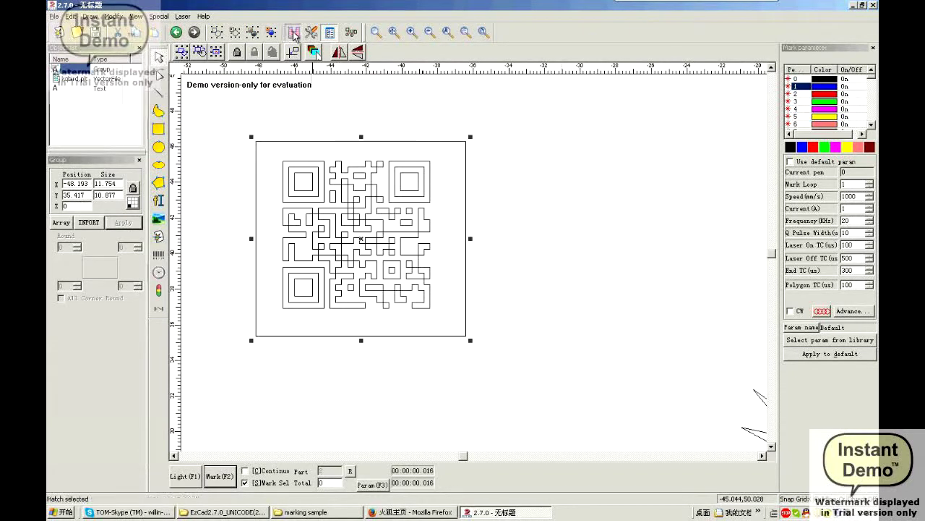
click(293, 33)
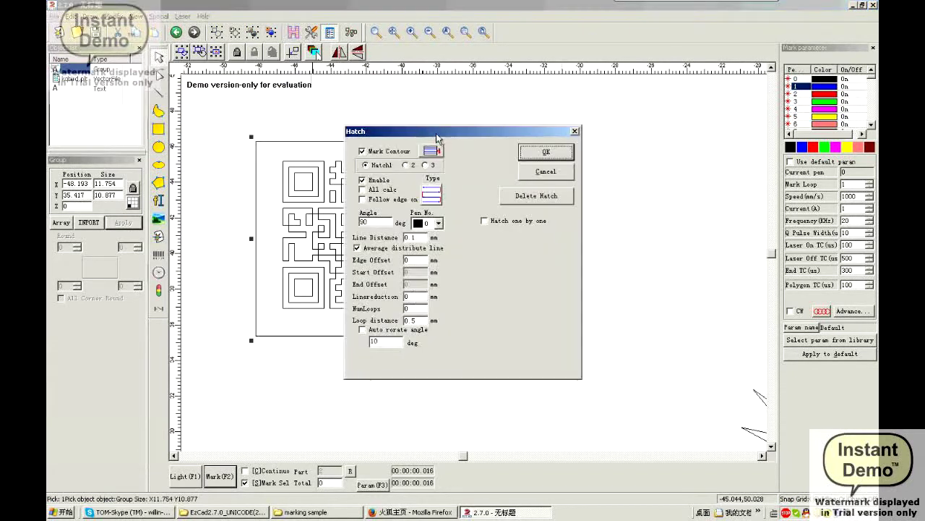
double_click(414, 239)
text(0.05)
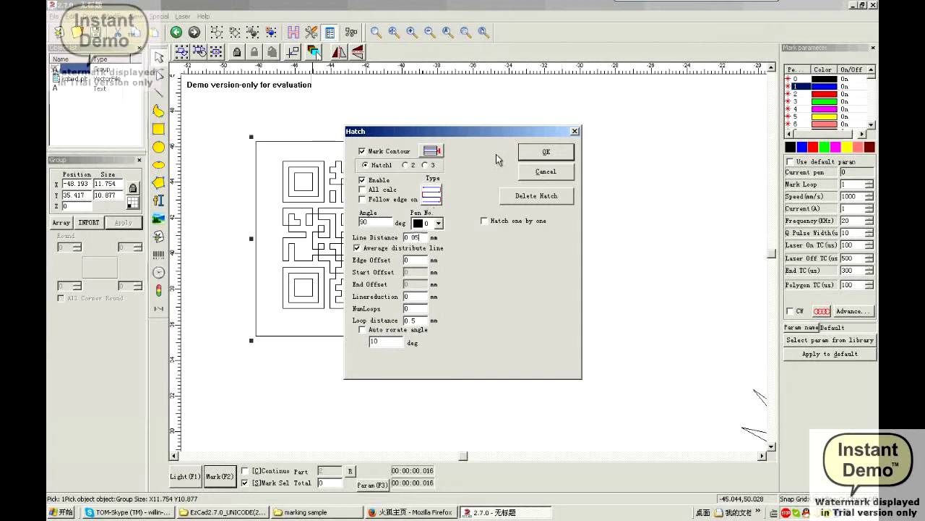
click(548, 152)
Select the white-on-black QR block and run a Mark on it
click(537, 180)
scroll(507, 185, up, 1)
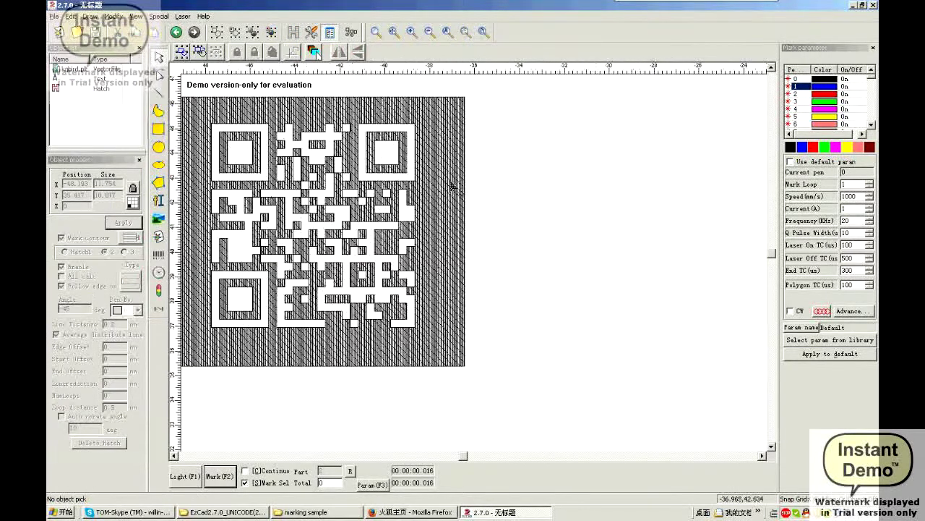
scroll(452, 190, down, 2)
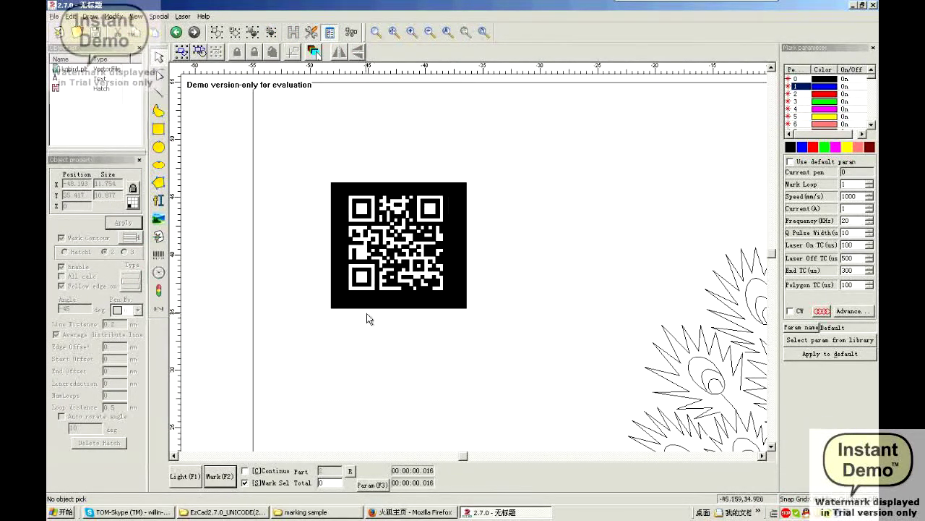
drag(279, 135, 538, 347)
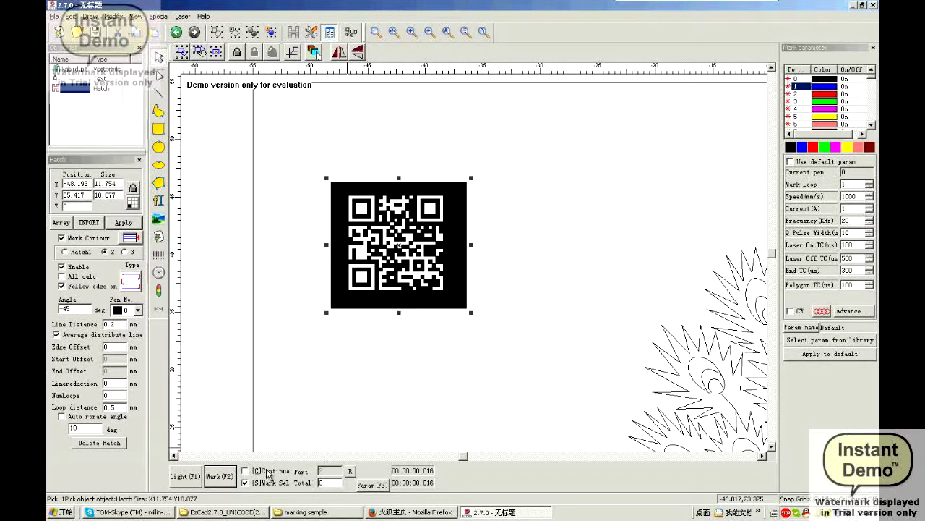
click(219, 476)
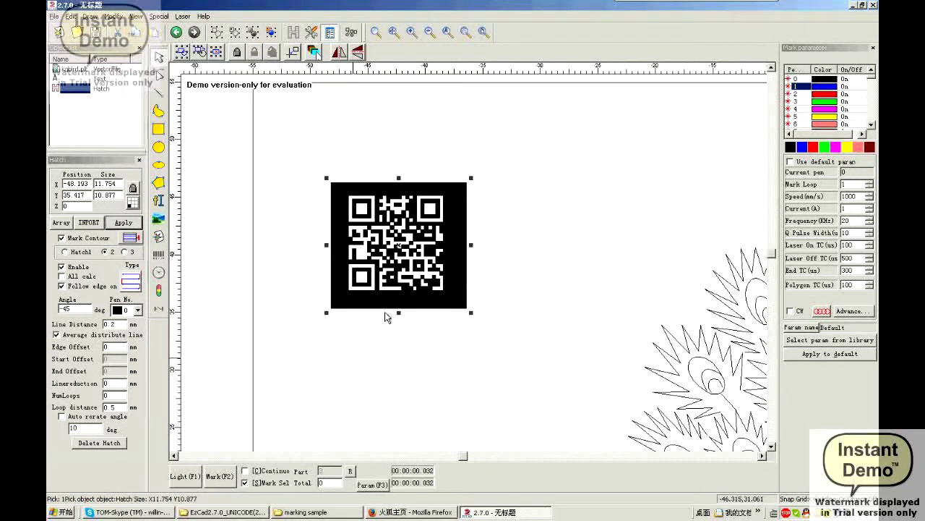
click(520, 195)
Reselect the QR block and delete it from the drawing
drag(305, 166, 571, 345)
click(631, 249)
drag(278, 152, 511, 337)
key(Delete)
scroll(513, 338, up, 2)
scroll(507, 255, down, 3)
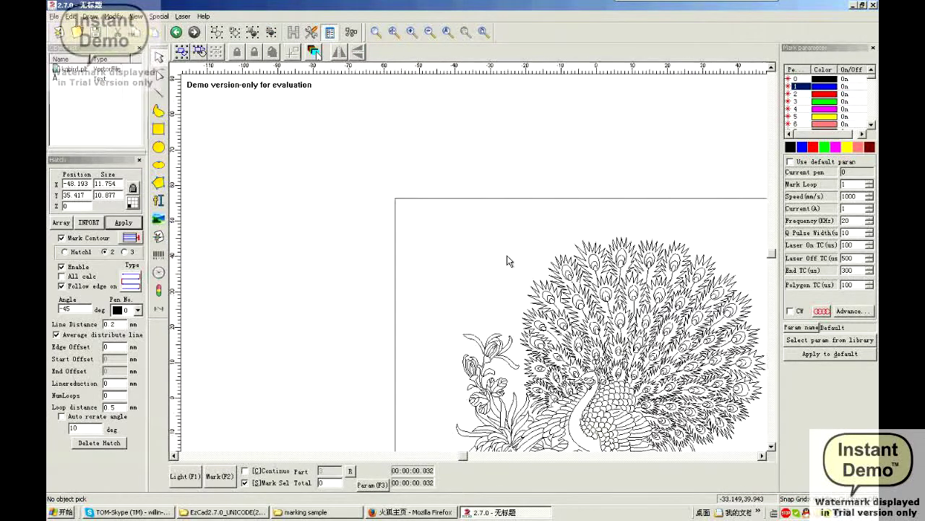
Delete the peacock vector artwork and bring the whole page into view
click(541, 326)
key(Delete)
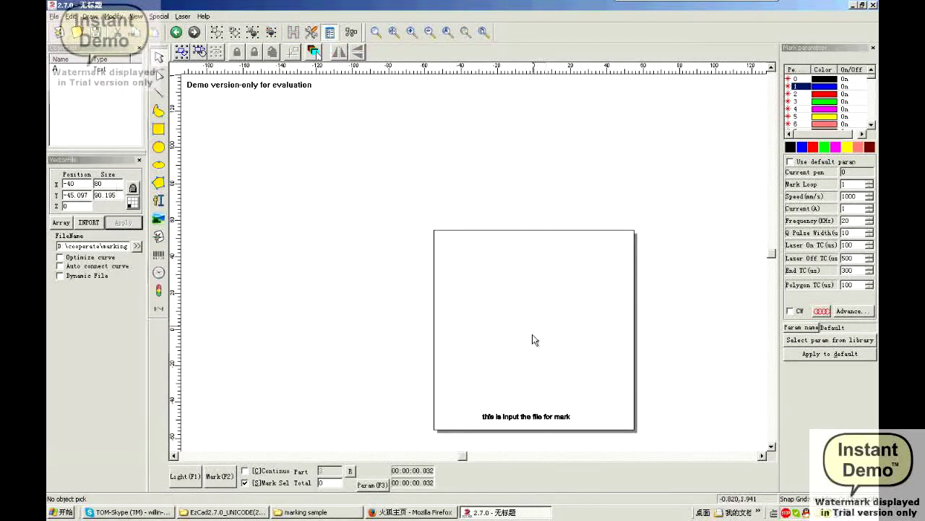
middle_drag(533, 334, 396, 248)
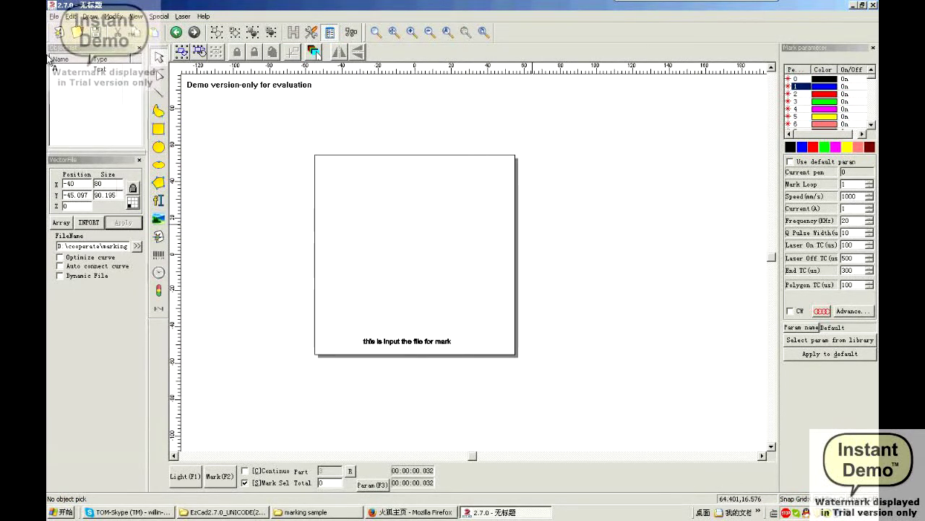
Look through the File menu and close it without choosing a command
click(54, 16)
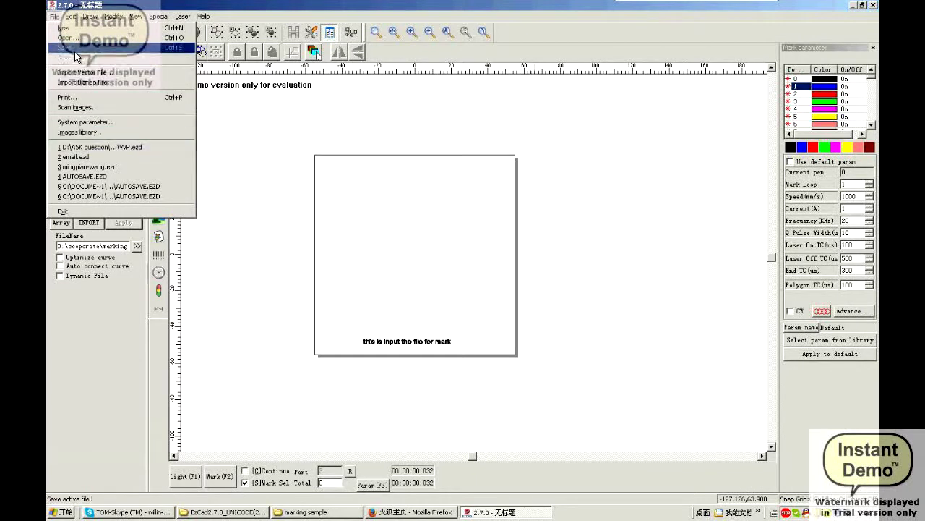
click(643, 285)
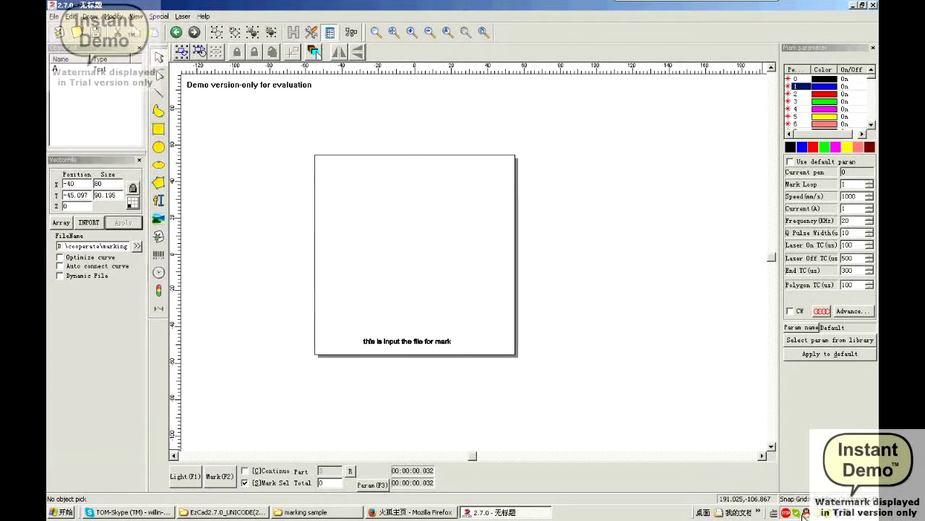
click(786, 513)
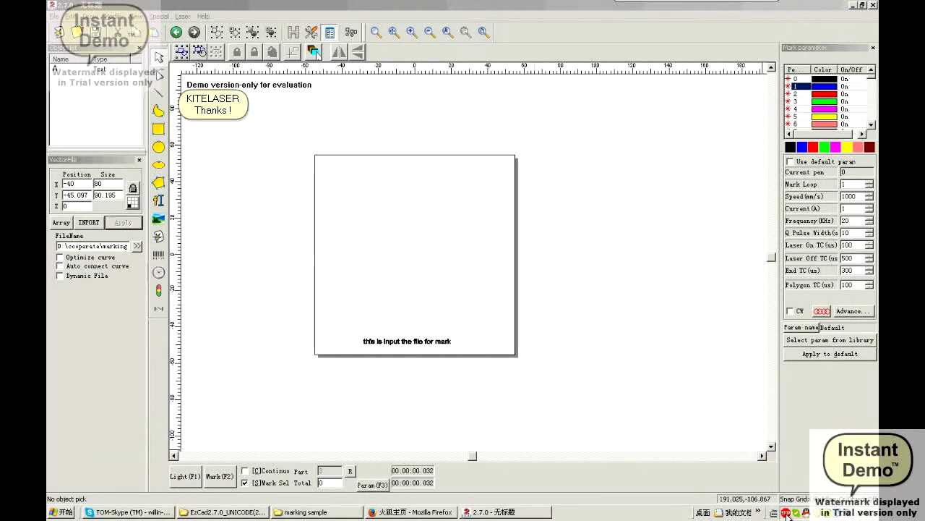